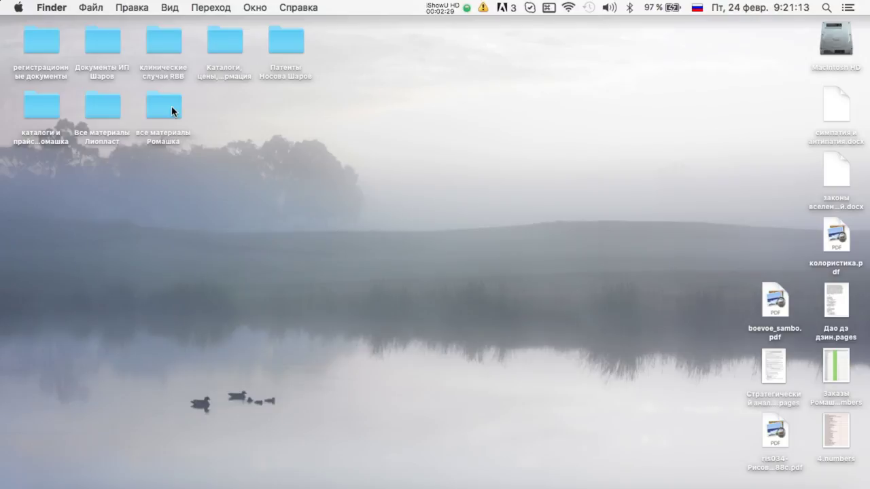
Open the desktop folder "все материалы Ромашка" and look through the video files in "Видео ромашка".
{"action": "left_click", "coordinate": [171, 106]}
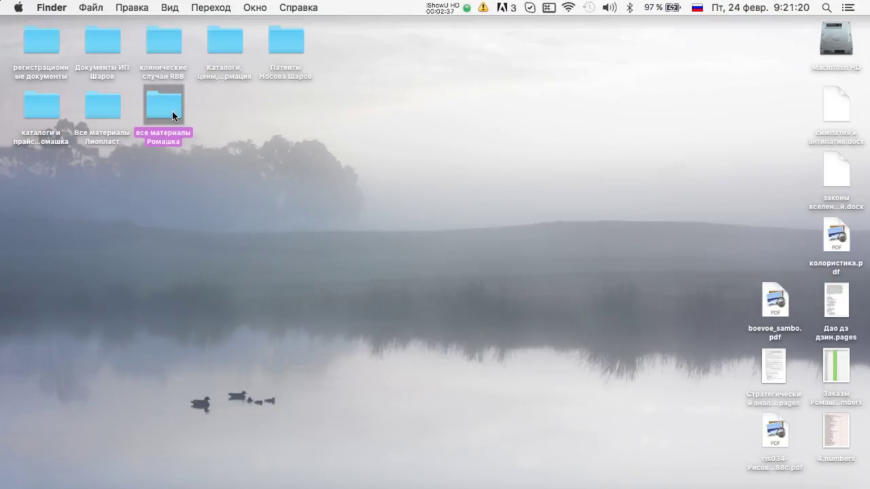
{"action": "double_click", "coordinate": [171, 113]}
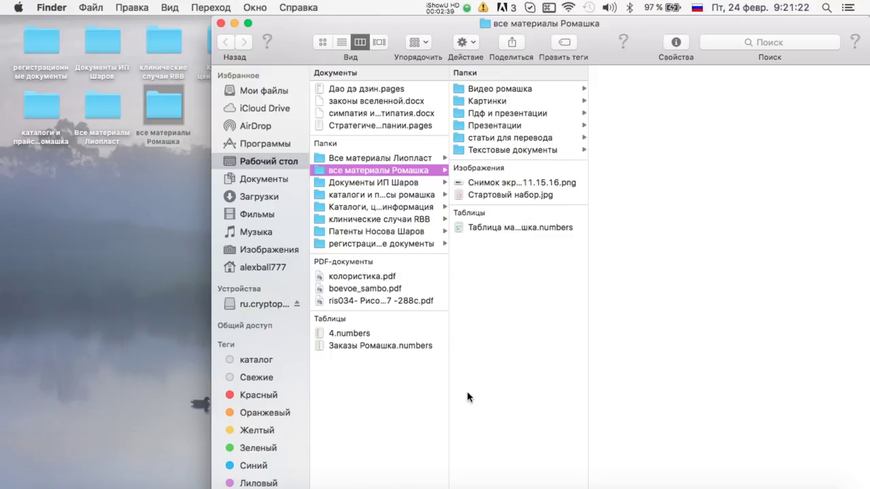
{"action": "left_click", "coordinate": [504, 89]}
{"action": "scroll", "coordinate": [631, 154], "scroll_direction": "down", "scroll_amount": 5}
{"action": "scroll", "coordinate": [631, 153], "scroll_direction": "up", "scroll_amount": 5}
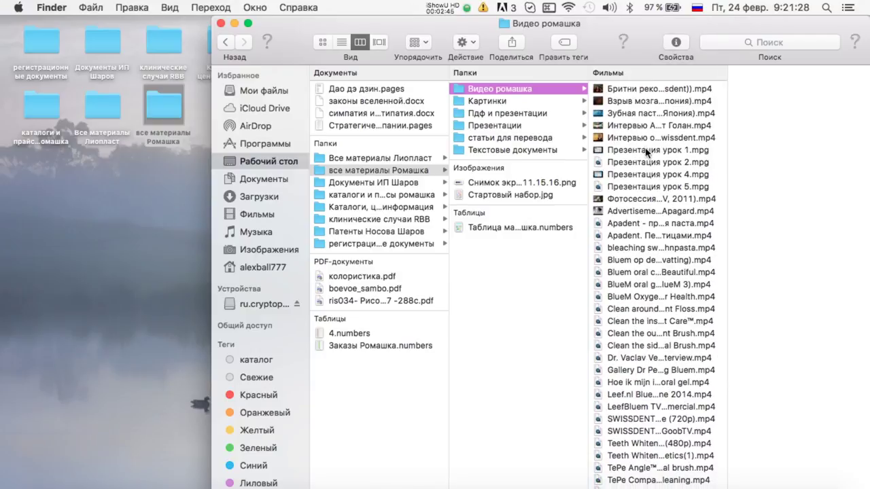
{"action": "scroll", "coordinate": [649, 181], "scroll_direction": "down", "scroll_amount": 5}
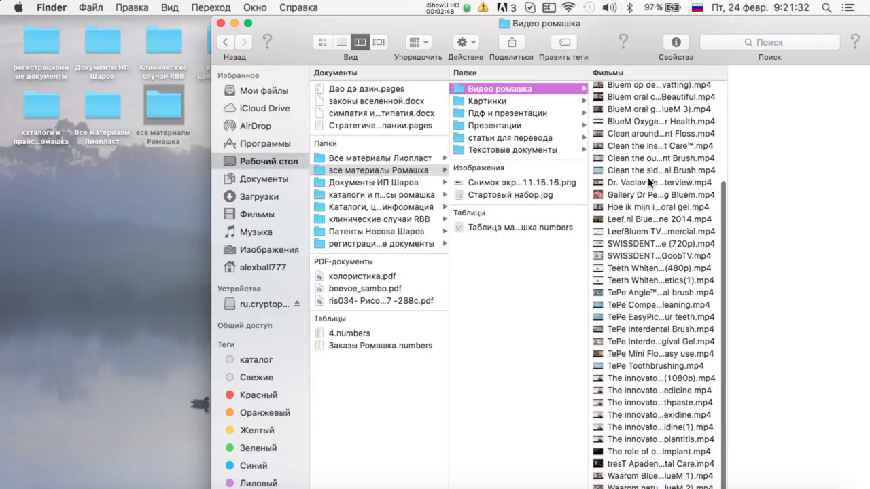
{"action": "scroll", "coordinate": [649, 182], "scroll_direction": "up", "scroll_amount": 5}
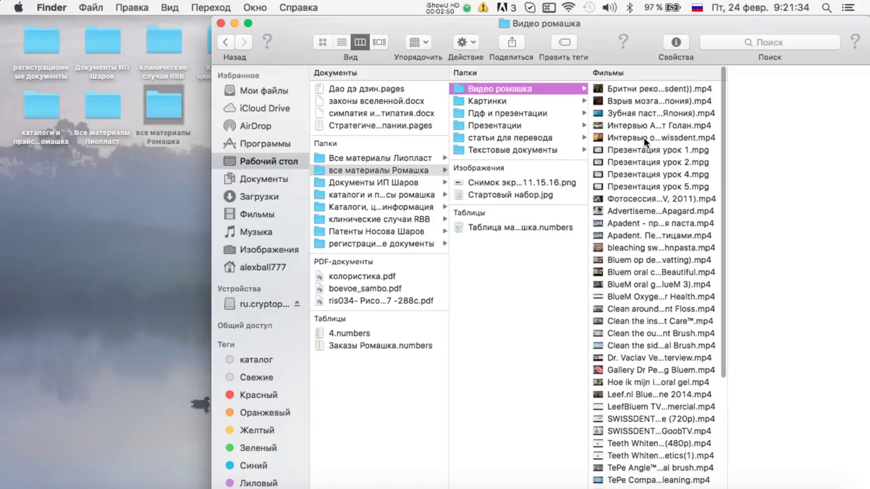
Browse the subfolders of "Картинки" one after another, from "Ападент и апагард" through "Свисс дент".
{"action": "left_click", "coordinate": [520, 102]}
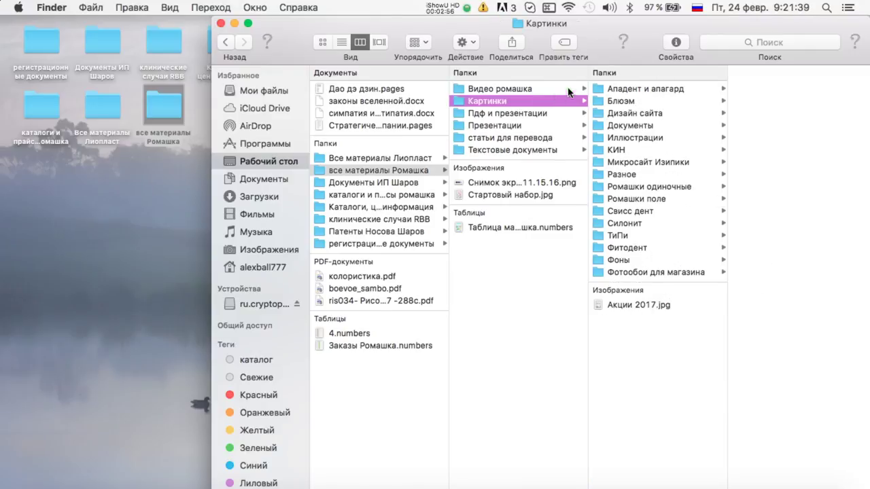
{"action": "left_click", "coordinate": [644, 91]}
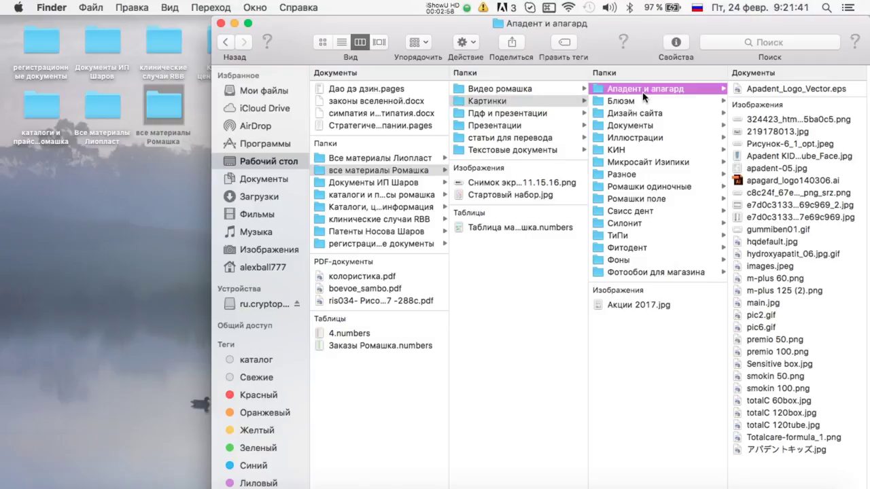
{"action": "left_click", "coordinate": [634, 102]}
{"action": "left_click", "coordinate": [633, 114]}
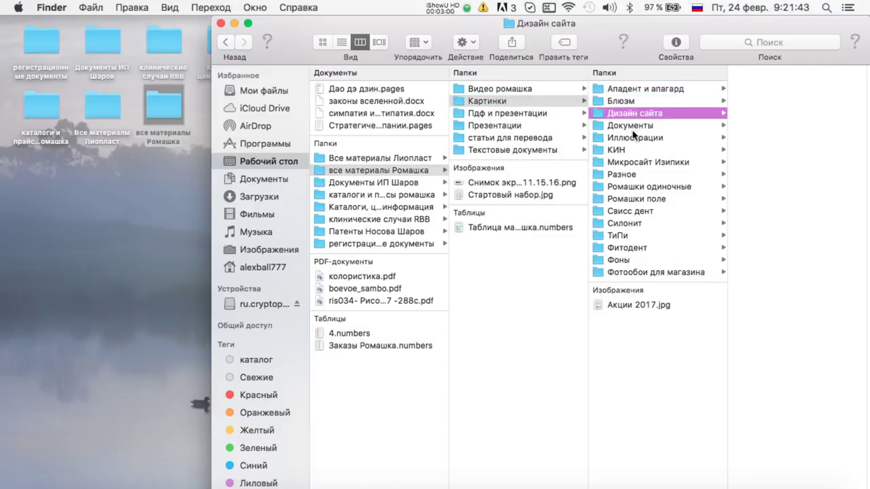
{"action": "left_click", "coordinate": [631, 127]}
{"action": "left_click", "coordinate": [632, 138]}
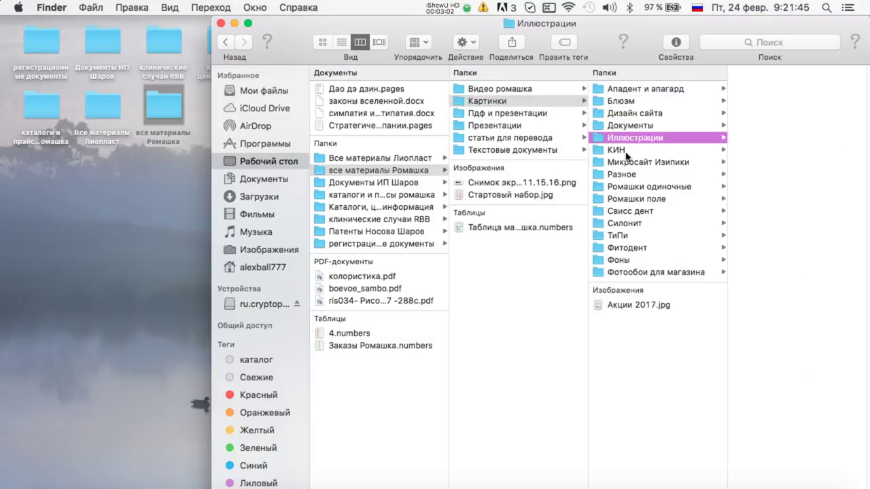
{"action": "left_click", "coordinate": [637, 151]}
{"action": "left_click", "coordinate": [644, 163]}
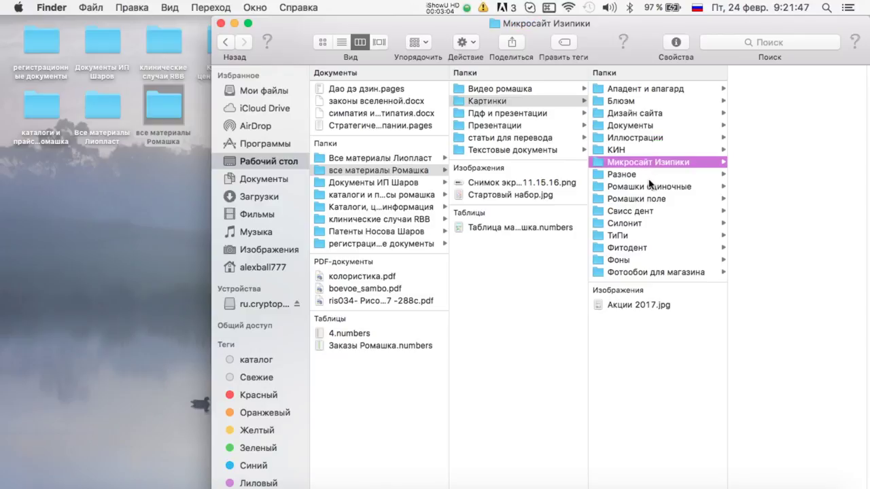
{"action": "left_click", "coordinate": [650, 175]}
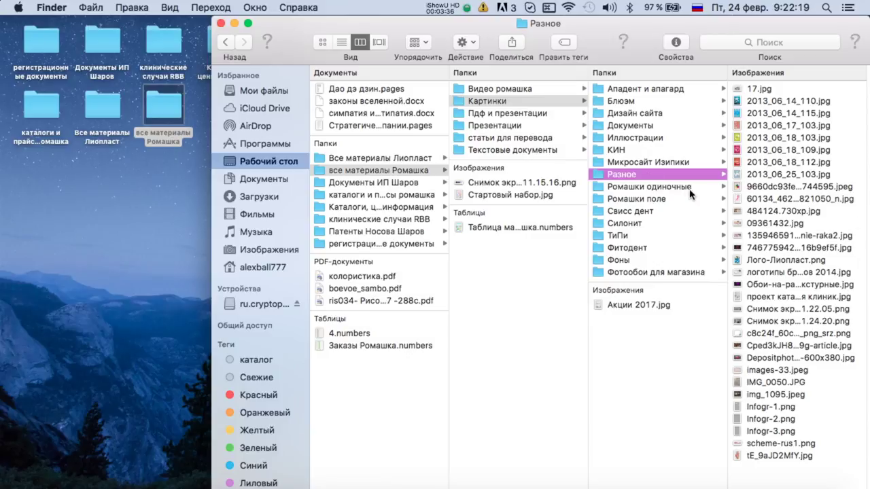
{"action": "left_click", "coordinate": [630, 189]}
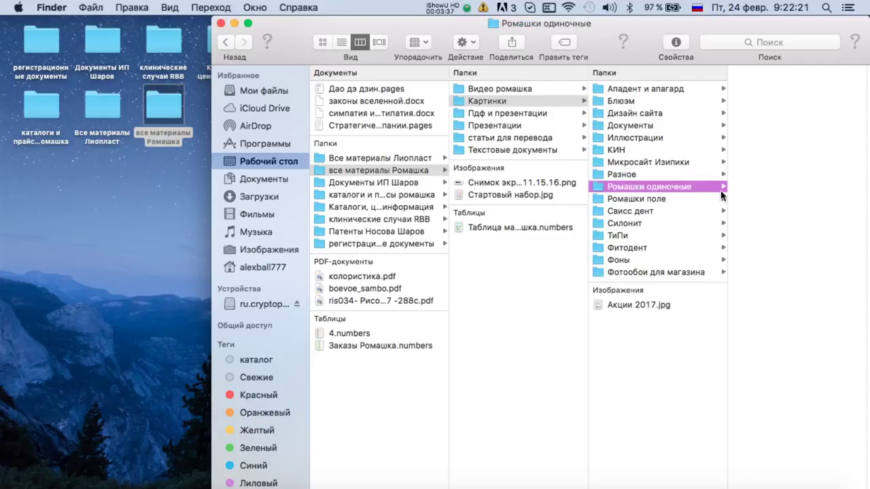
{"action": "left_click", "coordinate": [681, 199]}
{"action": "left_click", "coordinate": [668, 212]}
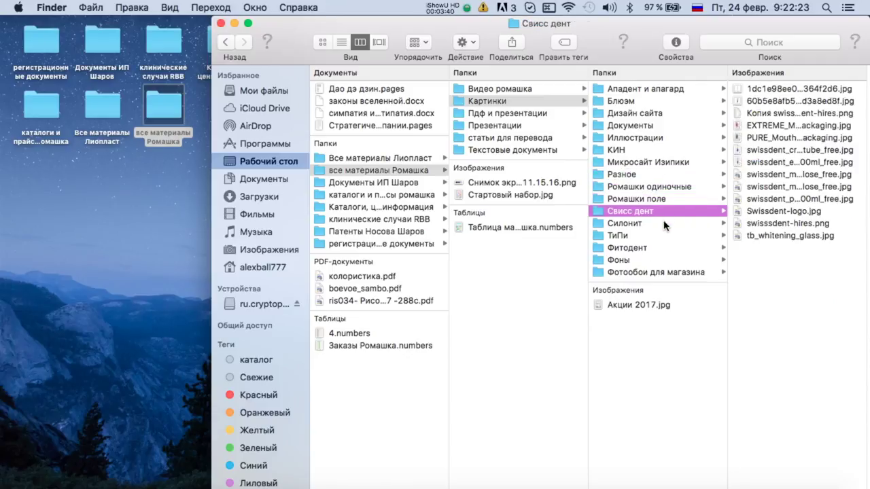
Preview the background images in the "Фоны" subfolder, including "фон для страницы 3.jpg" and "фон для главной2.jpg".
{"action": "left_click", "coordinate": [703, 260]}
{"action": "left_click", "coordinate": [773, 90]}
{"action": "left_click", "coordinate": [703, 126]}
{"action": "left_click", "coordinate": [680, 139]}
{"action": "left_click", "coordinate": [679, 150]}
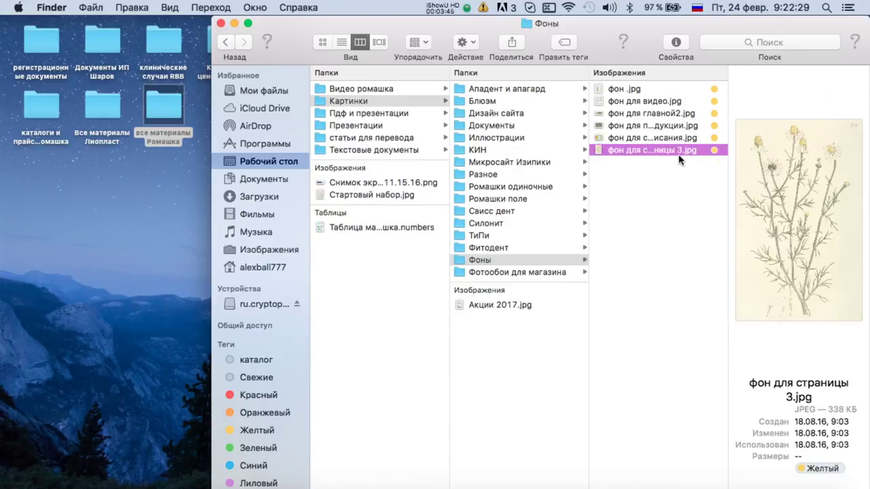
{"action": "left_click", "coordinate": [666, 127]}
{"action": "key", "text": "shift+Down"}
{"action": "left_click", "coordinate": [653, 114]}
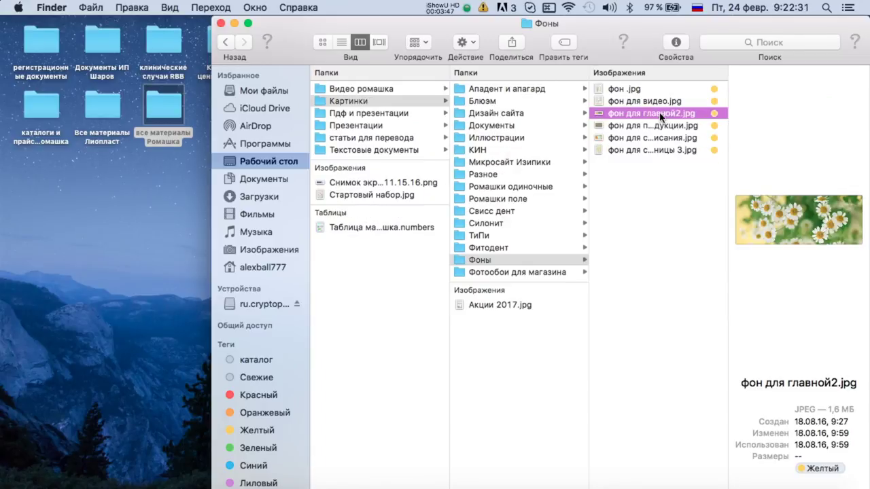
Preview several images in "Фотообои для магазина" and the image "Акции 2017.jpg" in "Картинки".
{"action": "left_click", "coordinate": [515, 273]}
{"action": "left_click", "coordinate": [635, 102]}
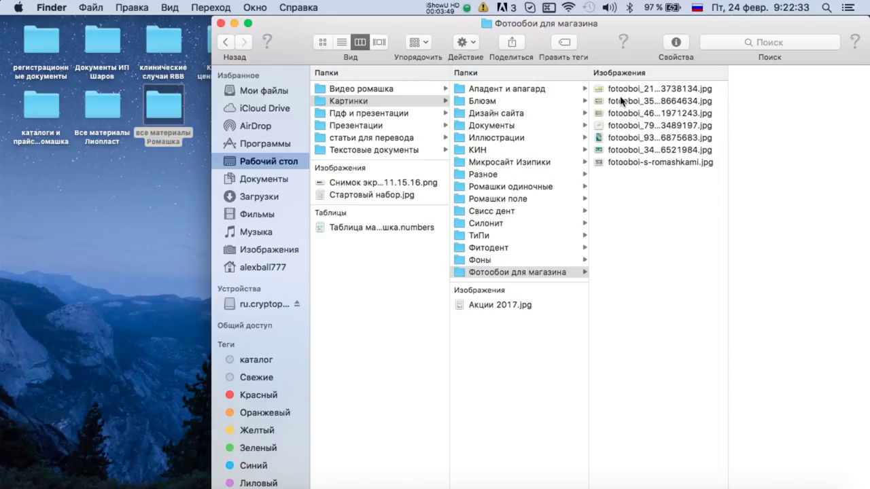
{"action": "left_click", "coordinate": [636, 127]}
{"action": "left_click", "coordinate": [641, 138]}
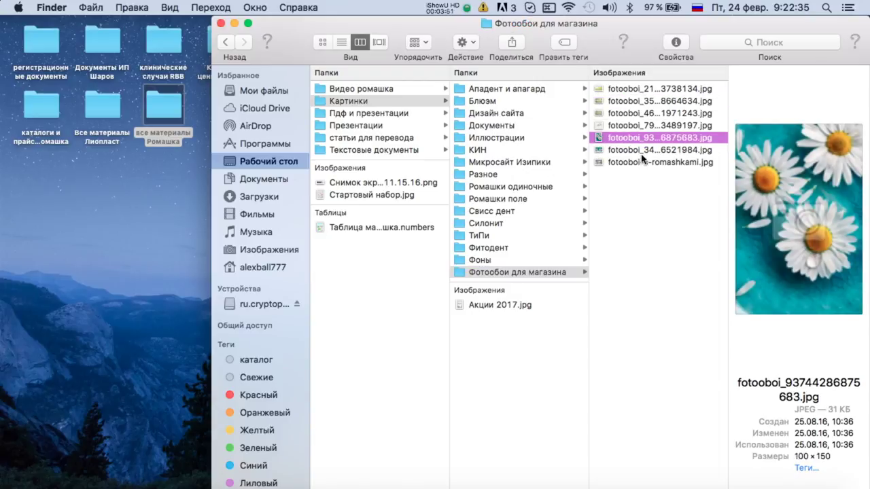
{"action": "left_click", "coordinate": [644, 151]}
{"action": "left_click", "coordinate": [647, 163]}
{"action": "left_click", "coordinate": [499, 305]}
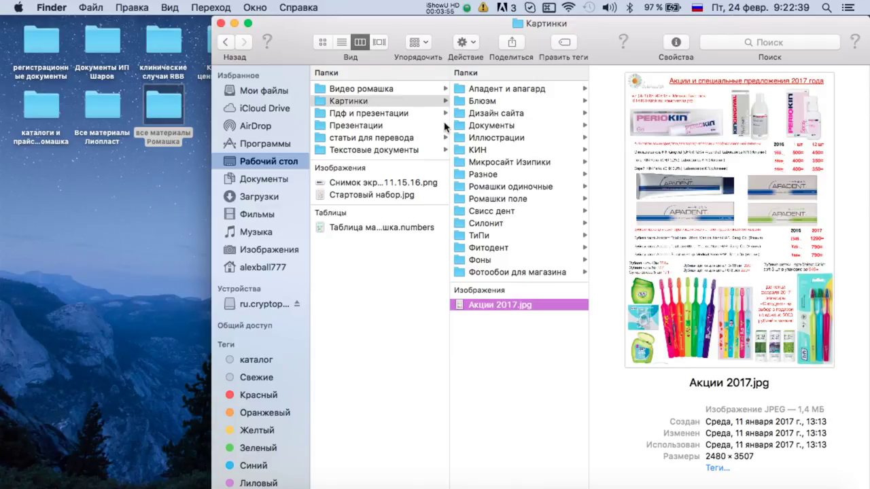
Preview the PDFs in "Пдф и презентации", from "3_4_may16.pdf" through the Bluem product information file with the green tag.
{"action": "left_click", "coordinate": [369, 114]}
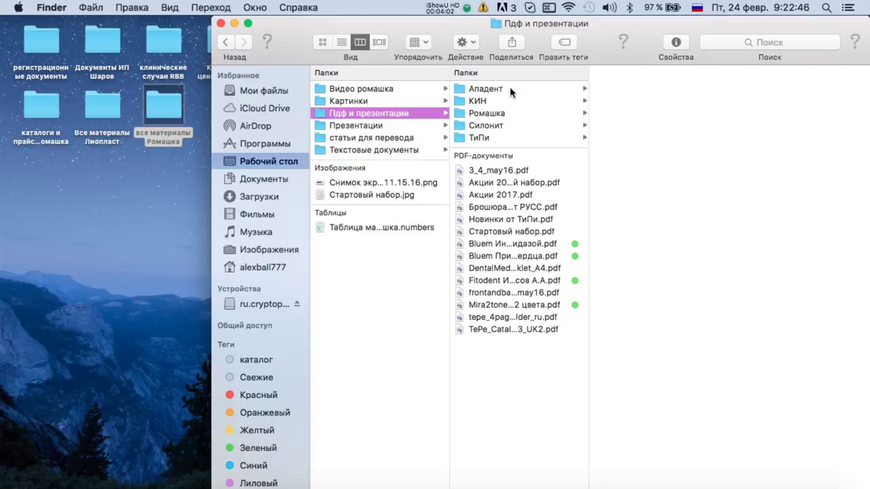
{"action": "left_click", "coordinate": [538, 170]}
{"action": "left_click", "coordinate": [546, 184]}
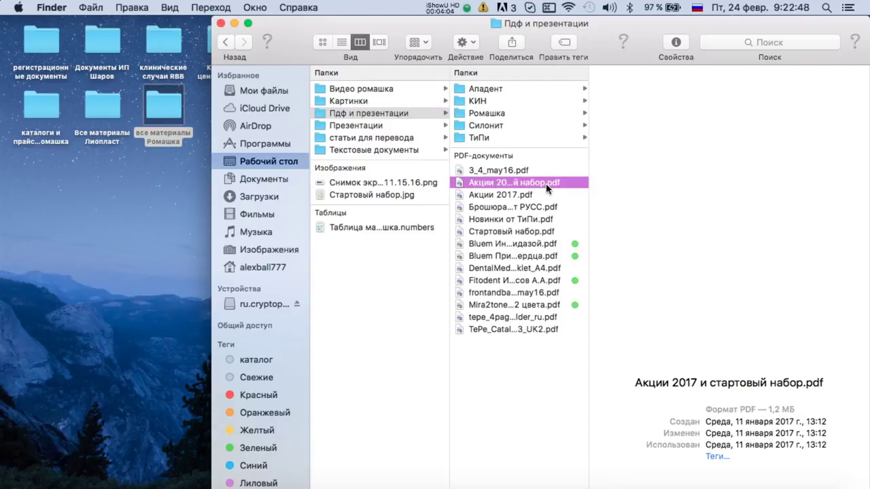
{"action": "left_click", "coordinate": [521, 196]}
{"action": "left_click", "coordinate": [542, 208]}
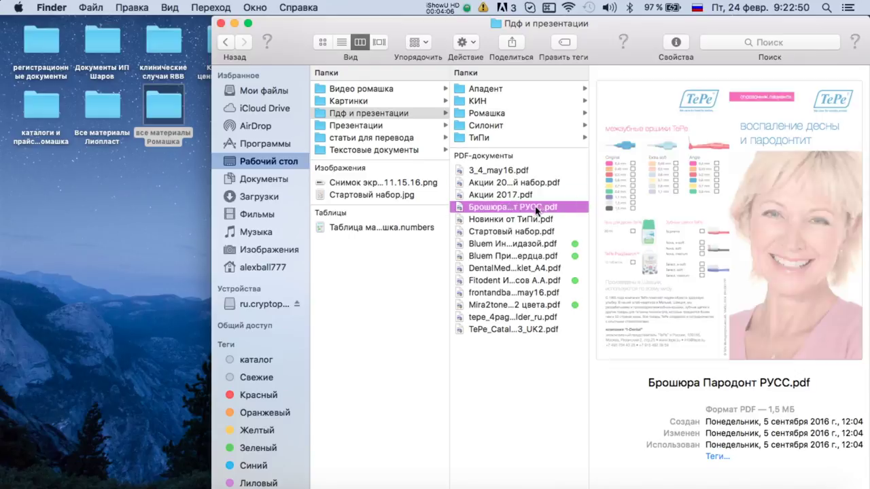
{"action": "left_click", "coordinate": [533, 220]}
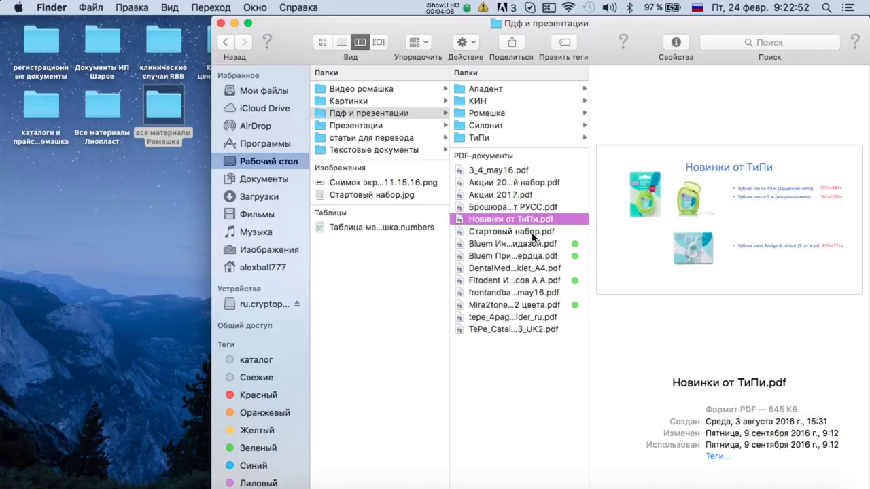
{"action": "left_click", "coordinate": [533, 233]}
{"action": "left_click", "coordinate": [529, 245]}
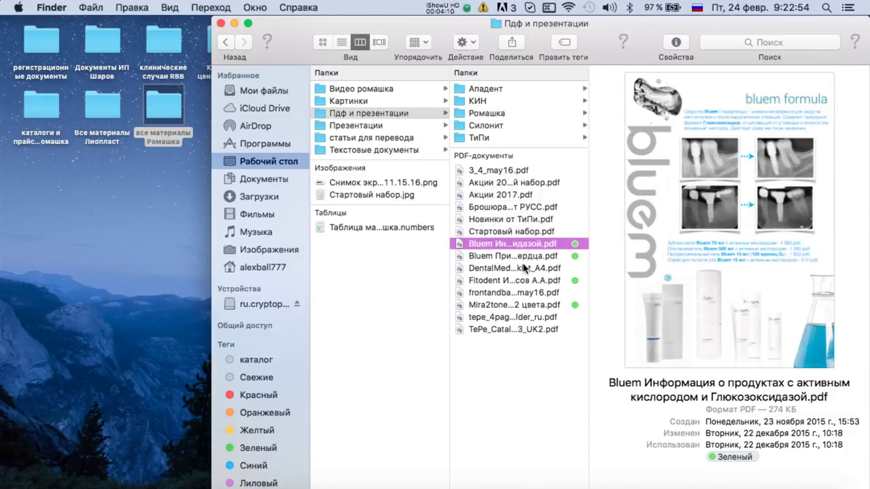
Preview the remaining PDFs down to "TePe_Catalogue_2013_UK2.pdf", and review the 2017 promotions and Bluem information files again.
{"action": "left_click", "coordinate": [524, 268]}
{"action": "left_click", "coordinate": [524, 280]}
{"action": "left_click", "coordinate": [521, 293]}
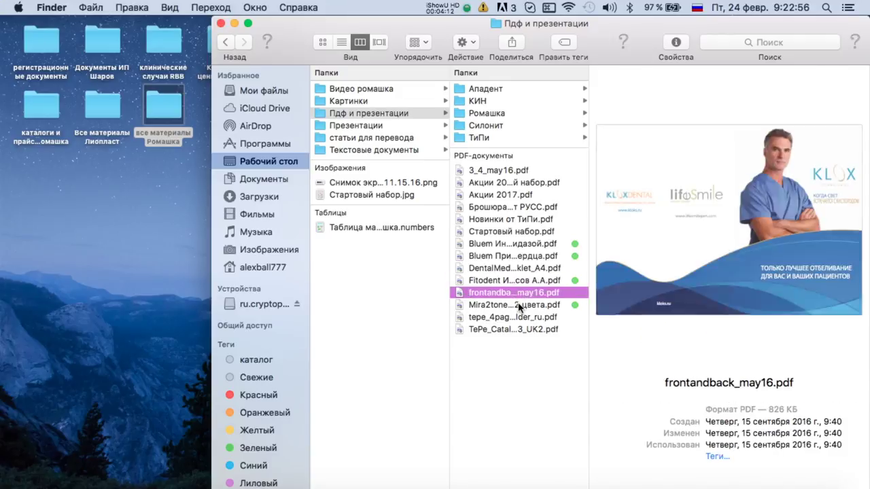
{"action": "left_click", "coordinate": [519, 306]}
{"action": "left_click", "coordinate": [516, 318]}
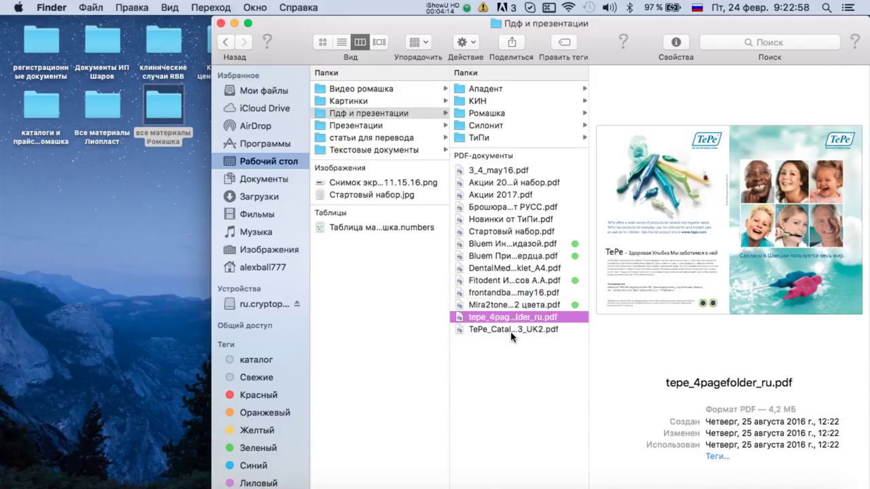
{"action": "left_click", "coordinate": [512, 330]}
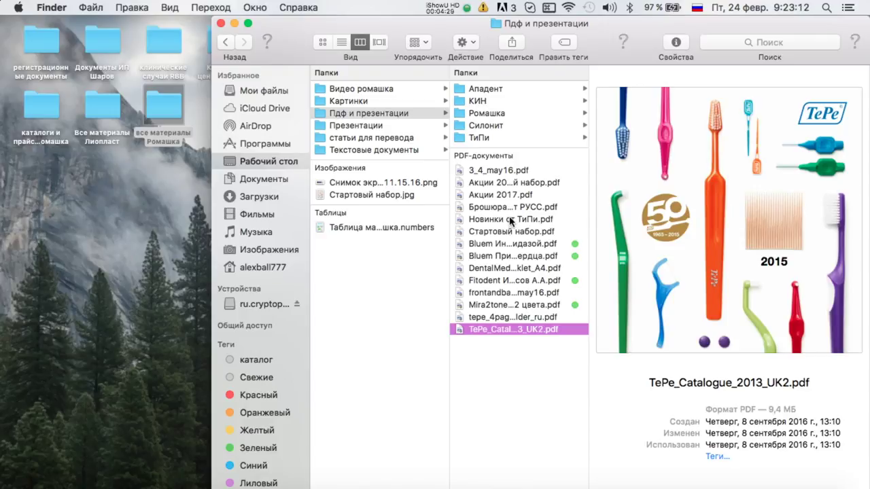
{"action": "left_click", "coordinate": [491, 184]}
{"action": "left_click", "coordinate": [511, 243]}
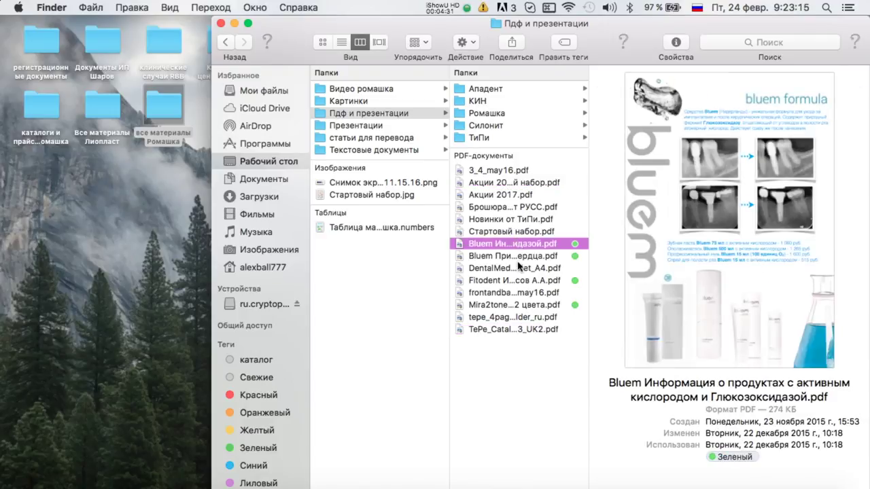
Look through the "Презентации" folder, selecting the two store presentations and the BlueM Active presentation.
{"action": "left_click", "coordinate": [369, 126]}
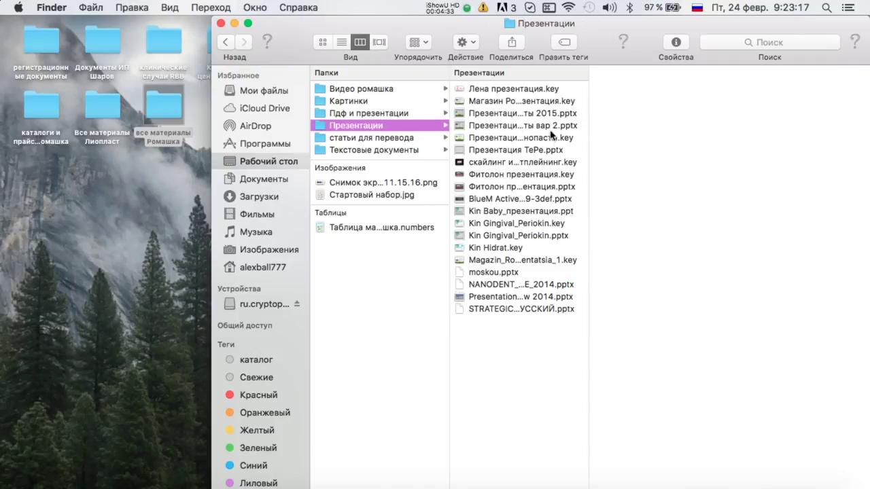
{"action": "left_click", "coordinate": [510, 101]}
{"action": "left_click", "coordinate": [521, 198]}
{"action": "left_click", "coordinate": [520, 261]}
Look through "статьи для перевода" and "Текстовые документы", and preview the screenshot image "Снимок экрана 2016-09-08 в 11.15.16.png".
{"action": "left_click", "coordinate": [425, 150]}
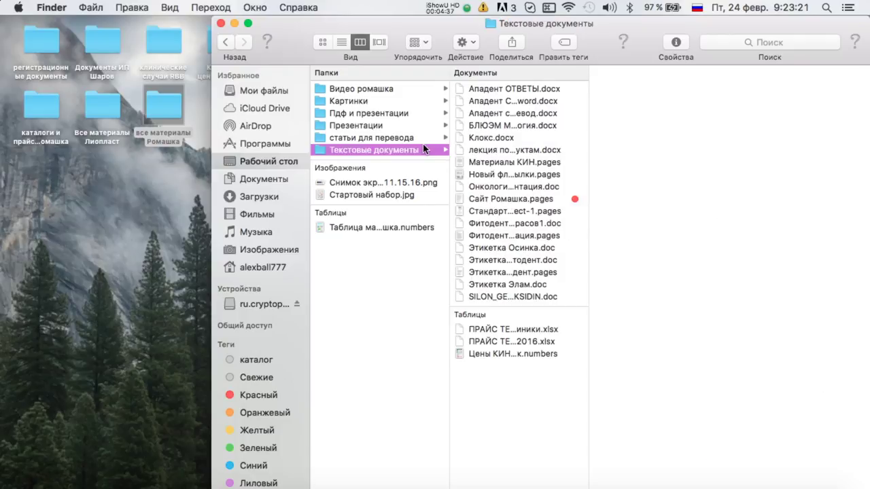
{"action": "left_click", "coordinate": [421, 138]}
{"action": "left_click", "coordinate": [506, 125]}
{"action": "left_click", "coordinate": [385, 140]}
{"action": "left_click", "coordinate": [385, 151]}
{"action": "left_click", "coordinate": [497, 114]}
{"action": "left_click", "coordinate": [494, 176]}
{"action": "left_click", "coordinate": [496, 271]}
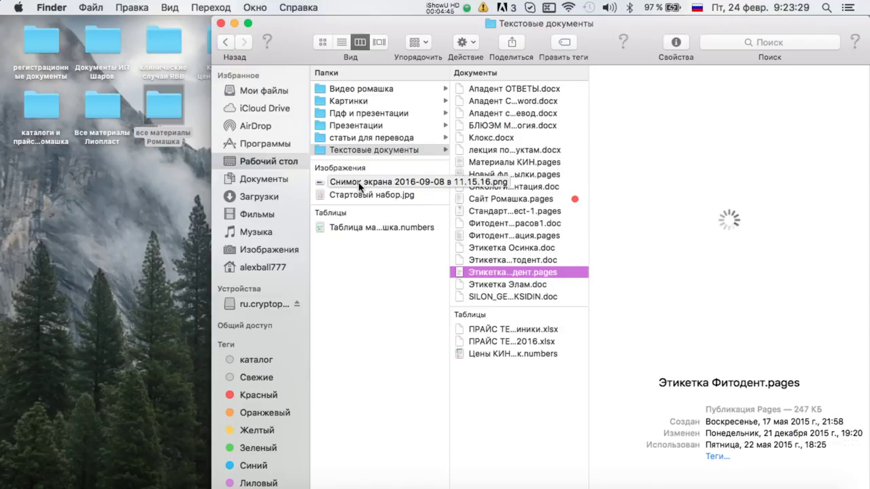
{"action": "left_click", "coordinate": [360, 183]}
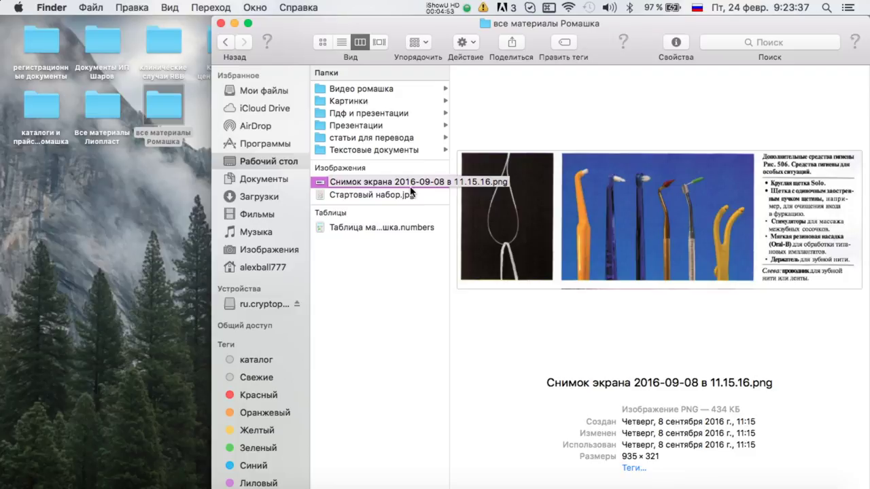
Switch to Заметки (Notes) and read through the note "Сайт Ромашка хамомилла.рф" with the site's delivery, promotion, structure and product sections.
{"action": "left_click", "coordinate": [540, 476]}
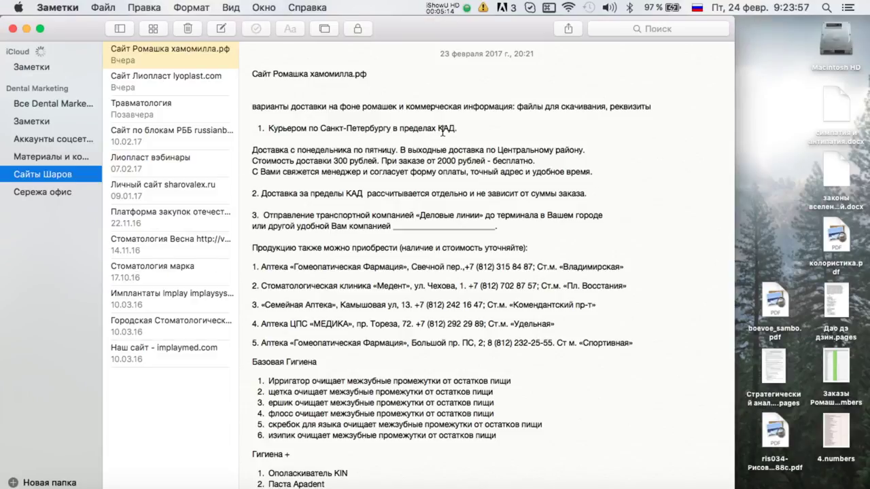
{"action": "scroll", "coordinate": [443, 131], "scroll_direction": "down", "scroll_amount": 15}
{"action": "scroll", "coordinate": [433, 146], "scroll_direction": "down", "scroll_amount": 20}
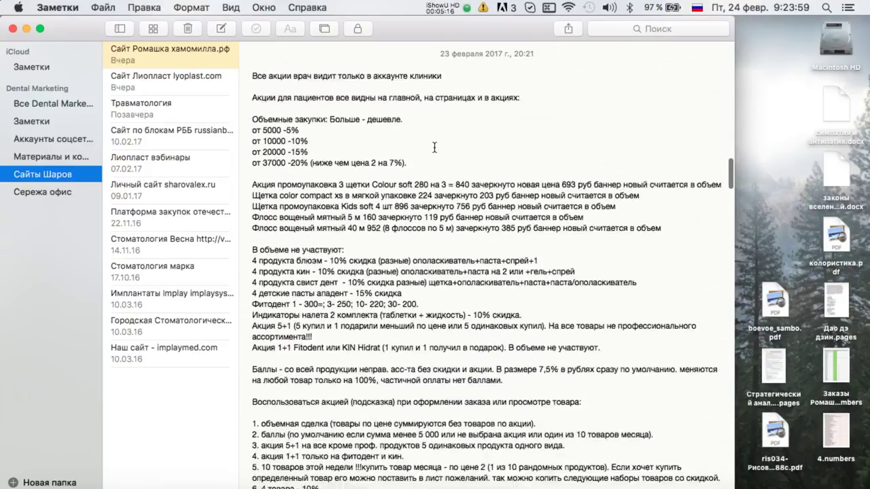
{"action": "scroll", "coordinate": [434, 148], "scroll_direction": "down", "scroll_amount": 20}
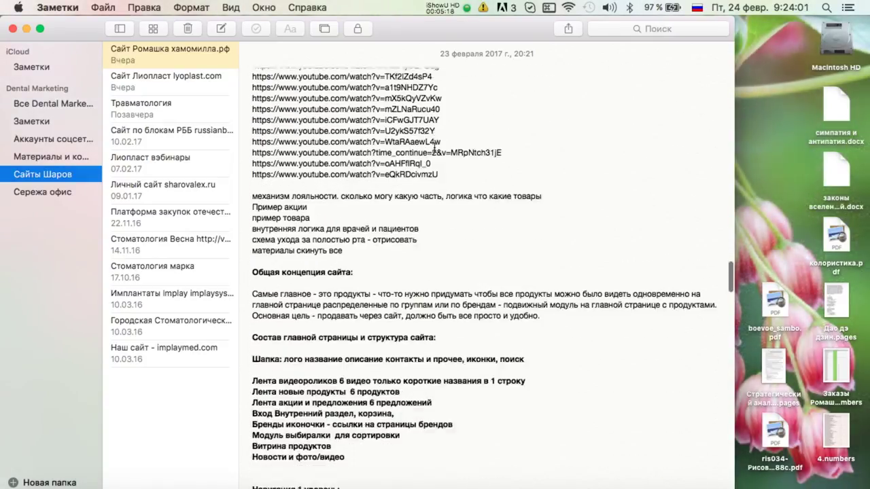
{"action": "scroll", "coordinate": [434, 147], "scroll_direction": "down", "scroll_amount": 20}
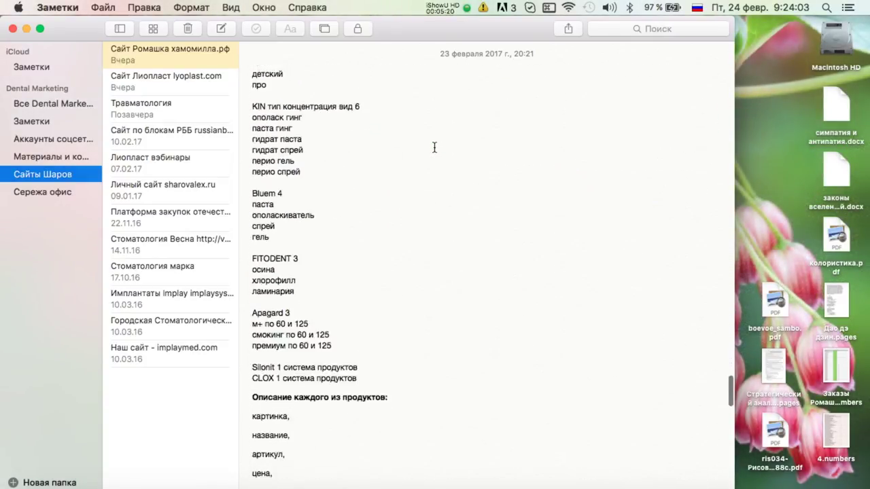
Read the rest of the site note down to its list of corrections, return to its beginning and close Notes.
{"action": "scroll", "coordinate": [434, 148], "scroll_direction": "down", "scroll_amount": 10}
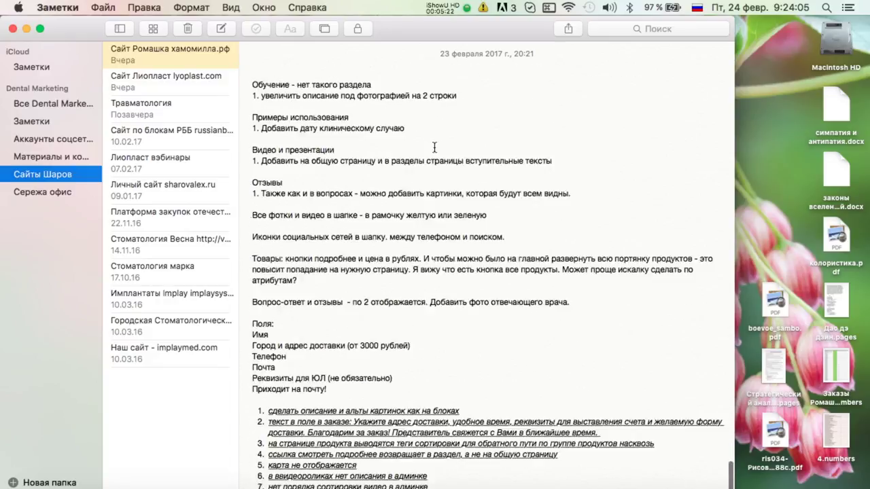
{"action": "scroll", "coordinate": [434, 147], "scroll_direction": "up", "scroll_amount": 15}
{"action": "scroll", "coordinate": [434, 147], "scroll_direction": "up", "scroll_amount": 12}
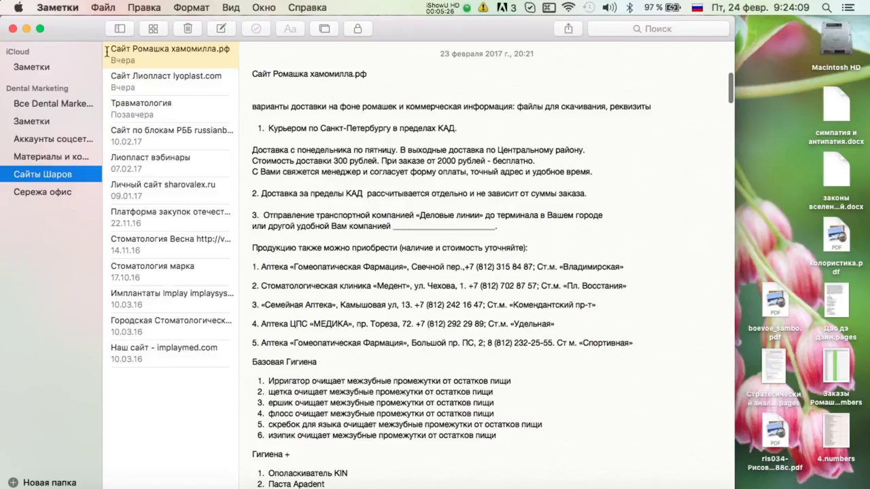
{"action": "left_click", "coordinate": [13, 29]}
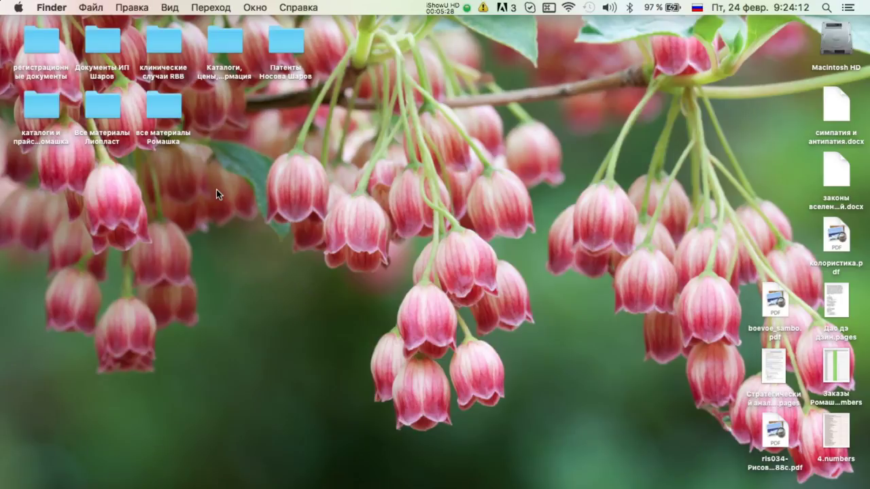
Switch to Safari, open the Mail.ru inbox from the bookmarks and delete the LiveJournal newsletter.
{"action": "left_click", "coordinate": [128, 477]}
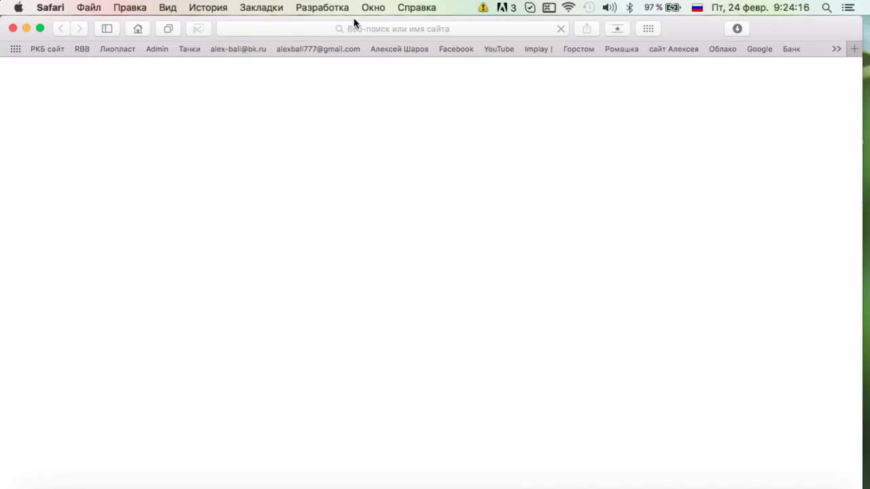
{"action": "left_click", "coordinate": [321, 29]}
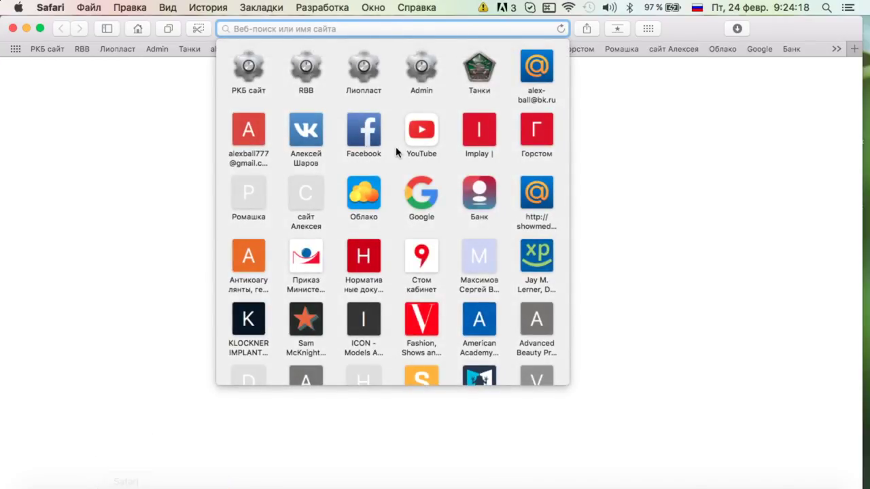
{"action": "left_click", "coordinate": [682, 33]}
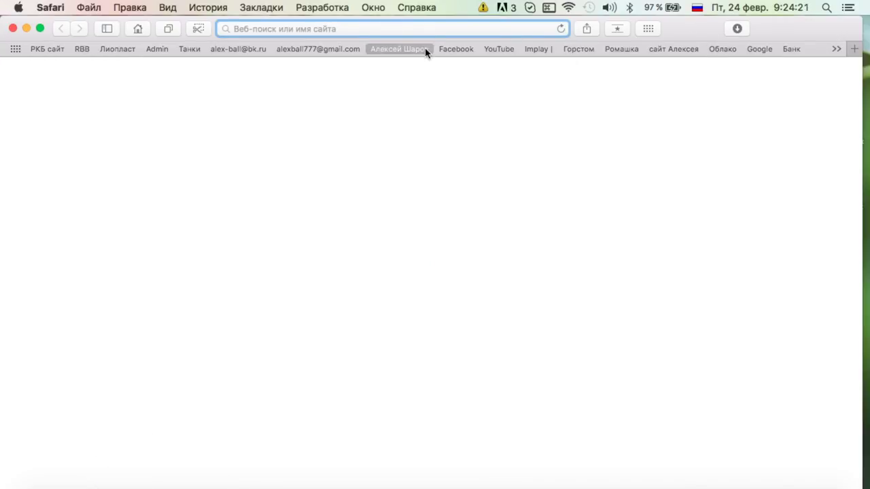
{"action": "left_click", "coordinate": [264, 49]}
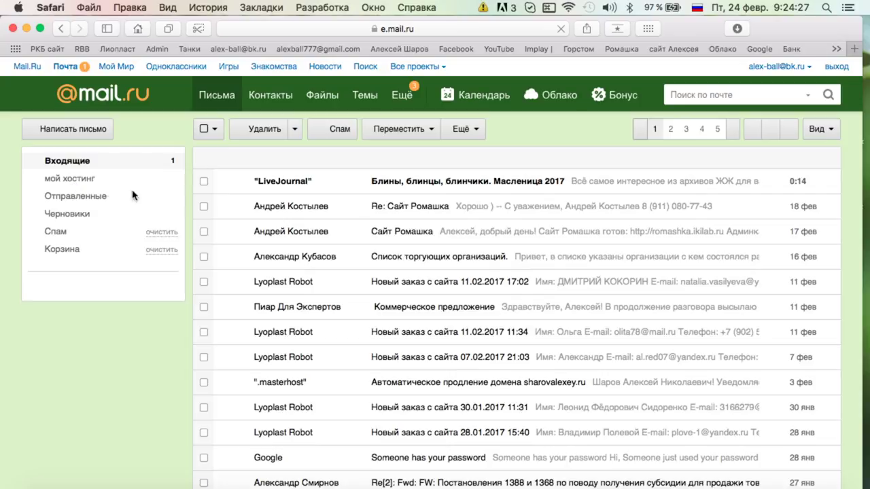
{"action": "left_click", "coordinate": [203, 181]}
{"action": "left_click", "coordinate": [257, 129]}
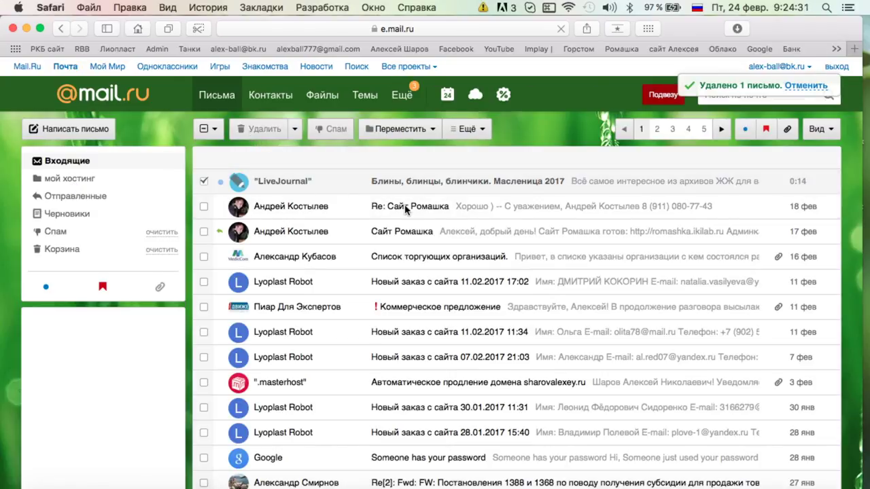
View the message "Re: Сайт Ромашка", return to the inbox and open the earlier message "Сайт Ромашка".
{"action": "left_click", "coordinate": [591, 175]}
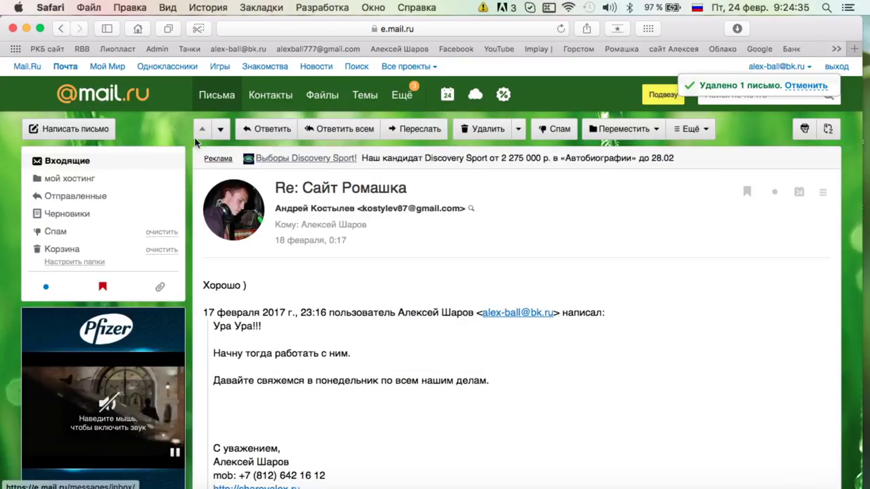
{"action": "left_click", "coordinate": [68, 160]}
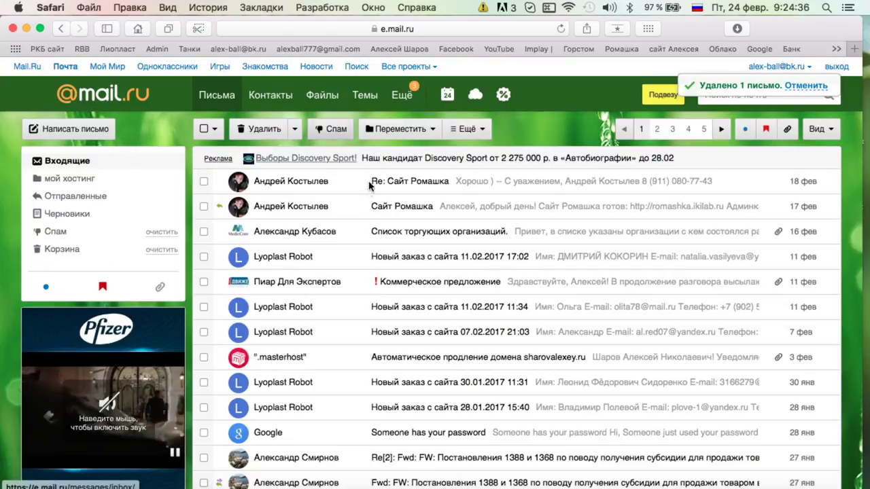
{"action": "left_click", "coordinate": [321, 213]}
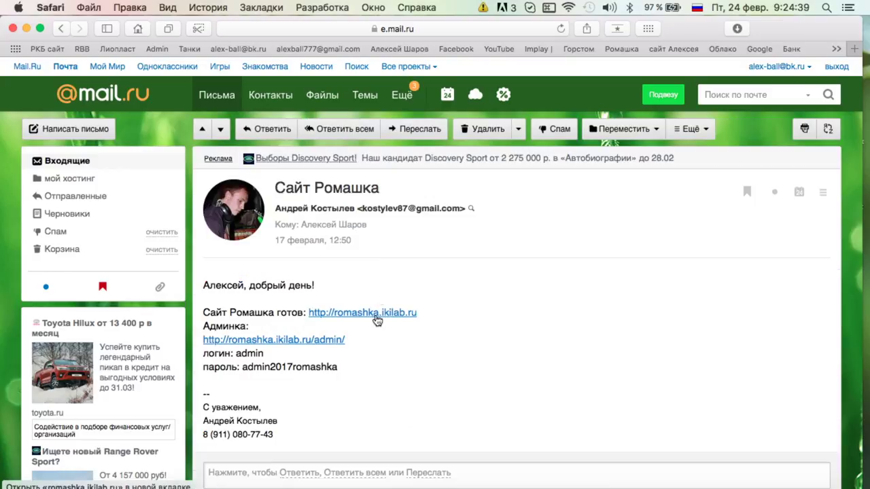
Open the romashka.ikilab.ru site and its admin page in separate tabs from the links in the message.
{"action": "scroll", "coordinate": [374, 306], "scroll_direction": "down", "scroll_amount": 1}
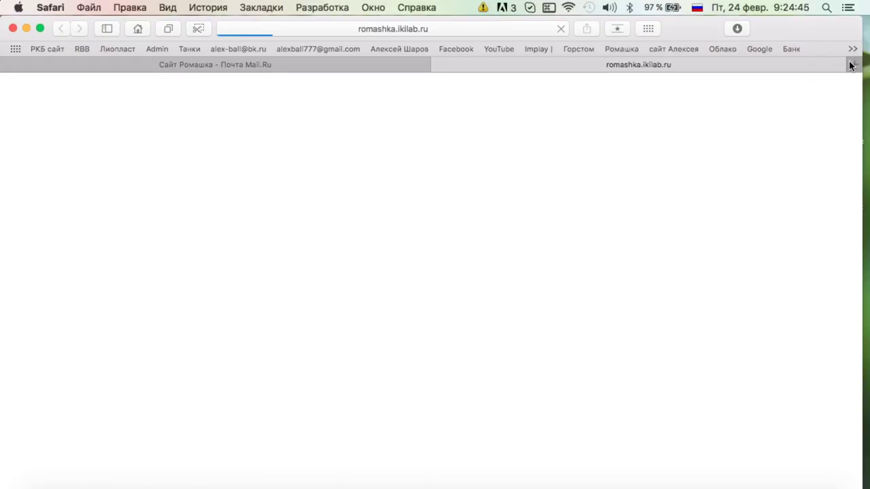
{"action": "left_click", "coordinate": [852, 64]}
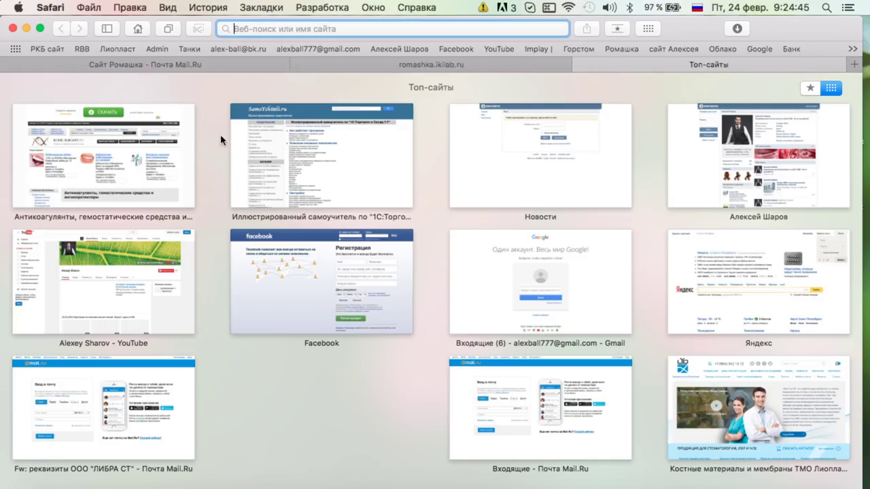
{"action": "left_click", "coordinate": [195, 63]}
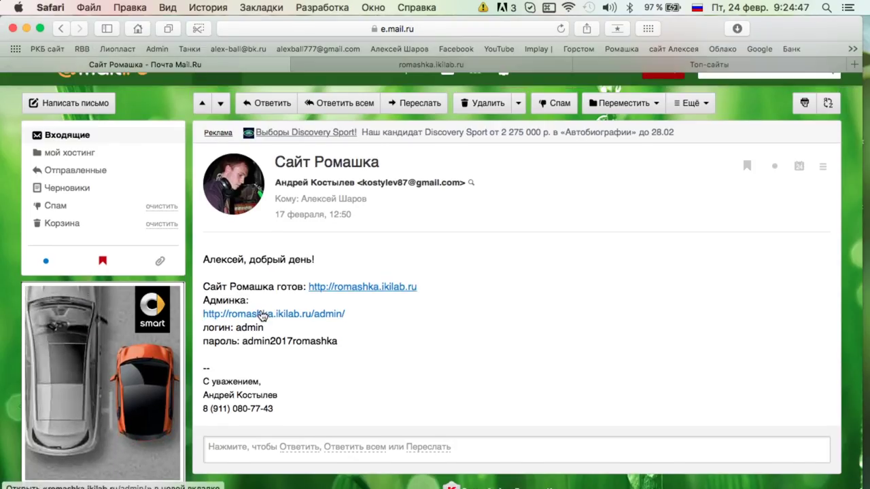
{"action": "left_click", "coordinate": [273, 313]}
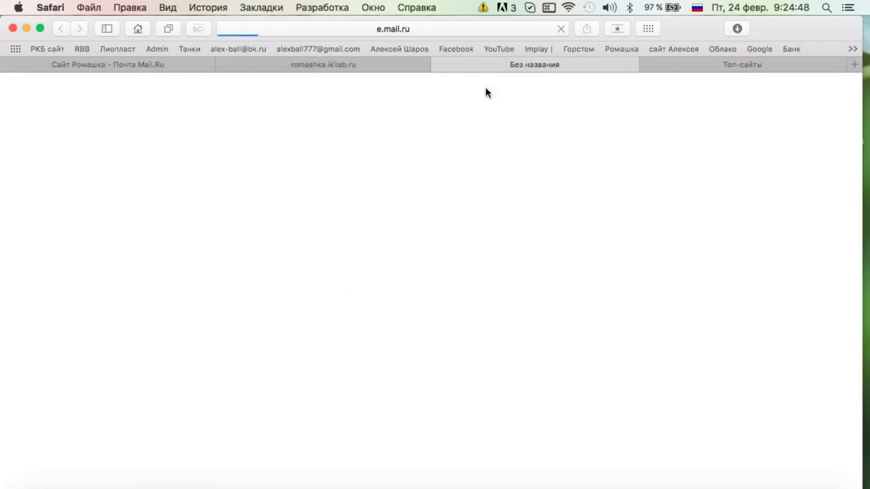
Close the mail and "Топ-сайты" tabs, keeping only the Ромашка site and Administration Panel tabs, and return to the site.
{"action": "left_click", "coordinate": [18, 68]}
{"action": "left_click", "coordinate": [7, 65]}
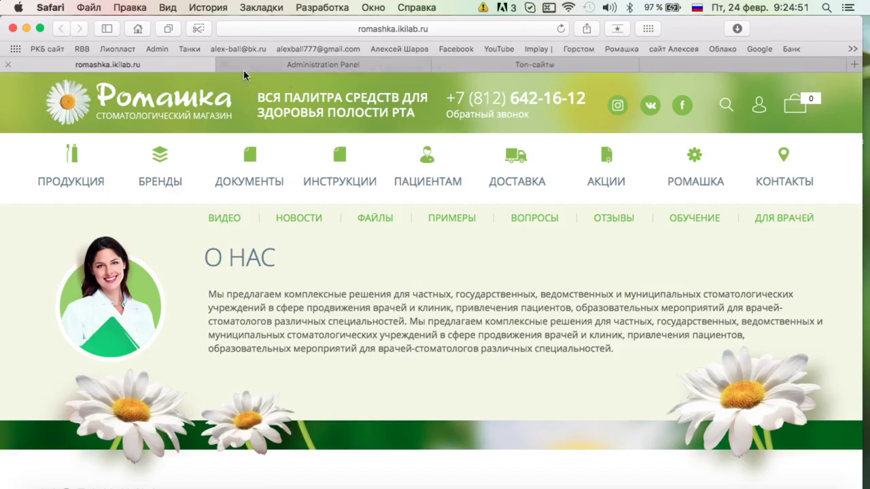
{"action": "left_click", "coordinate": [369, 68]}
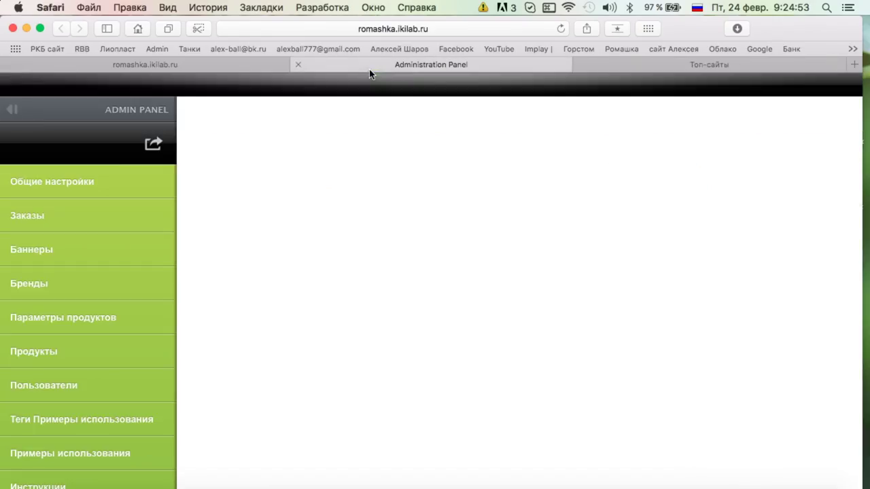
{"action": "left_click", "coordinate": [649, 68]}
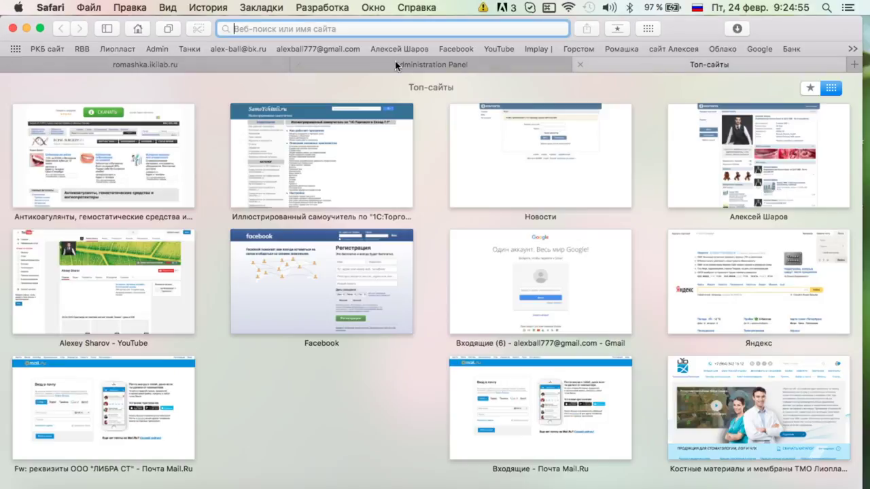
{"action": "left_click", "coordinate": [582, 65]}
{"action": "left_click", "coordinate": [292, 65]}
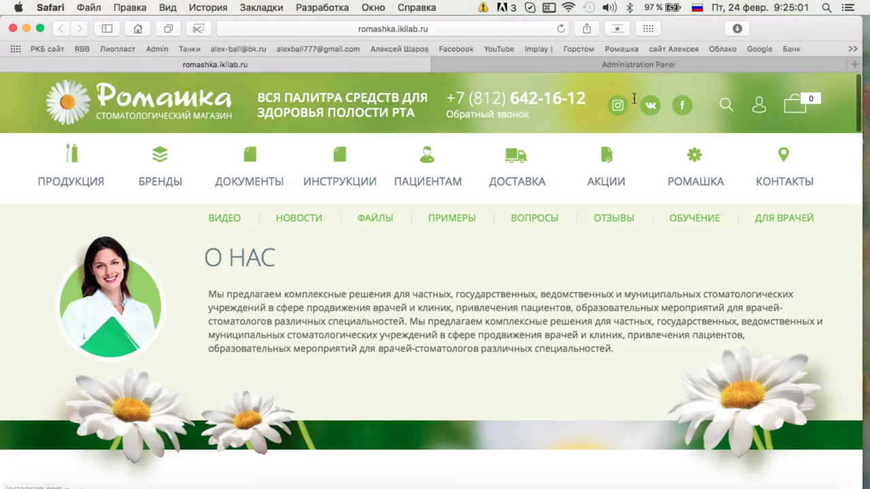
Look through the Ромашка home page, including its header, "О нас" text and "Видео" section.
{"action": "scroll", "coordinate": [613, 120], "scroll_direction": "down", "scroll_amount": 10}
{"action": "scroll", "coordinate": [614, 120], "scroll_direction": "up", "scroll_amount": 10}
{"action": "scroll", "coordinate": [615, 120], "scroll_direction": "down", "scroll_amount": 15}
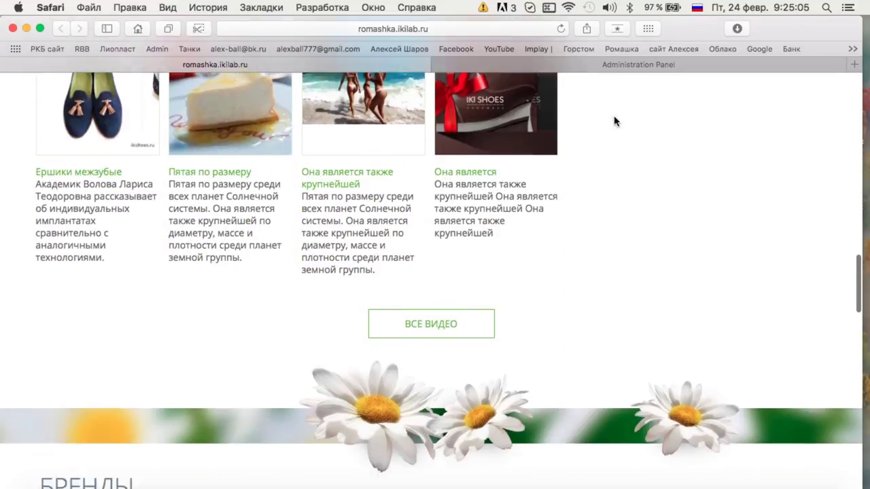
{"action": "scroll", "coordinate": [614, 120], "scroll_direction": "up", "scroll_amount": 3}
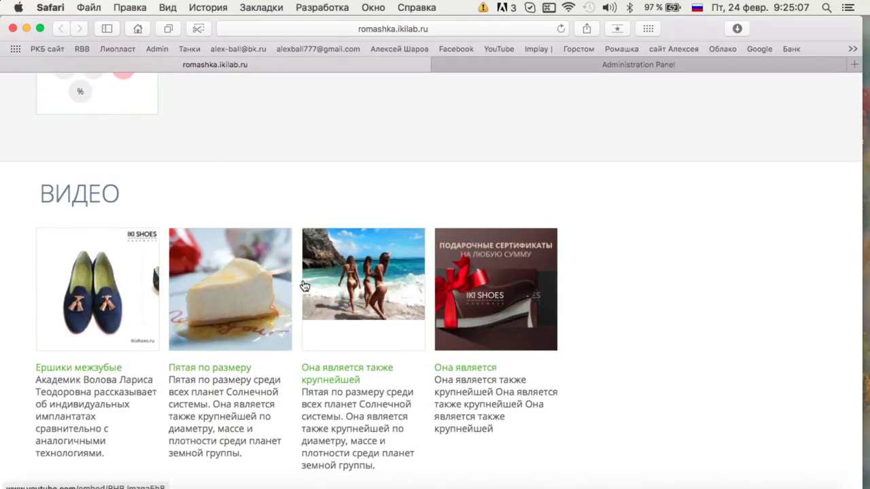
{"action": "scroll", "coordinate": [666, 264], "scroll_direction": "up", "scroll_amount": 12}
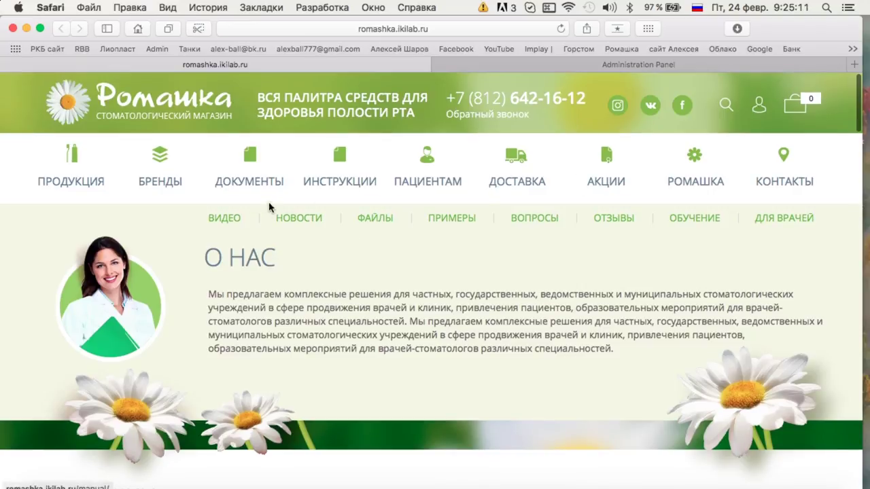
Examine the product card under "Новинки", including its price, description, purchase option and tag labels.
{"action": "scroll", "coordinate": [524, 301], "scroll_direction": "down", "scroll_amount": 8}
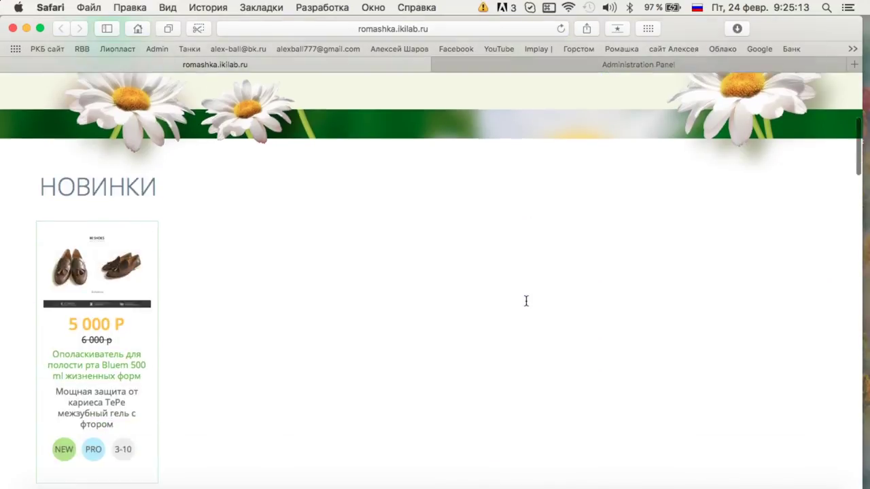
{"action": "scroll", "coordinate": [290, 231], "scroll_direction": "up", "scroll_amount": 2}
{"action": "mouse_move", "coordinate": [83, 242]}
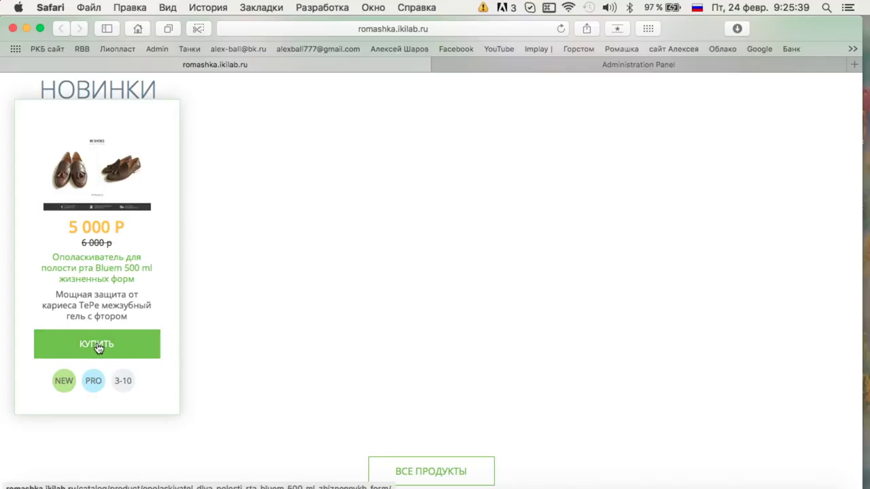
{"action": "scroll", "coordinate": [64, 380], "scroll_direction": "down", "scroll_amount": 1}
{"action": "mouse_move", "coordinate": [114, 385]}
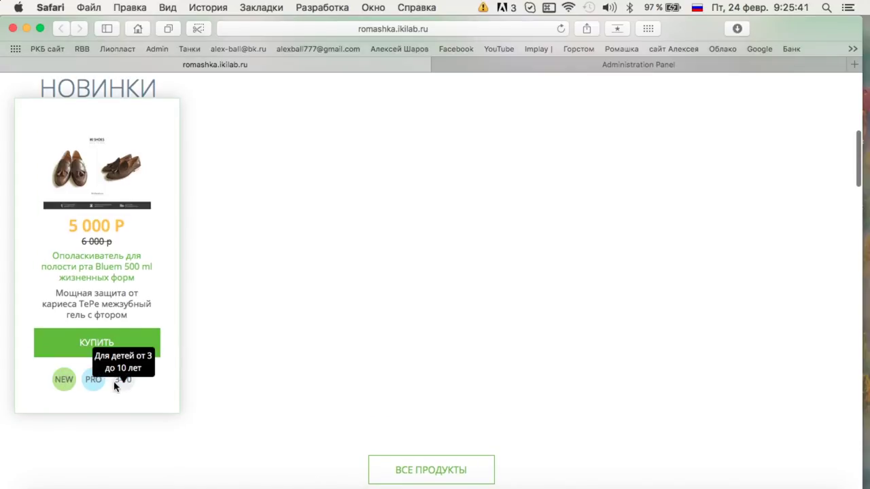
{"action": "mouse_move", "coordinate": [72, 382]}
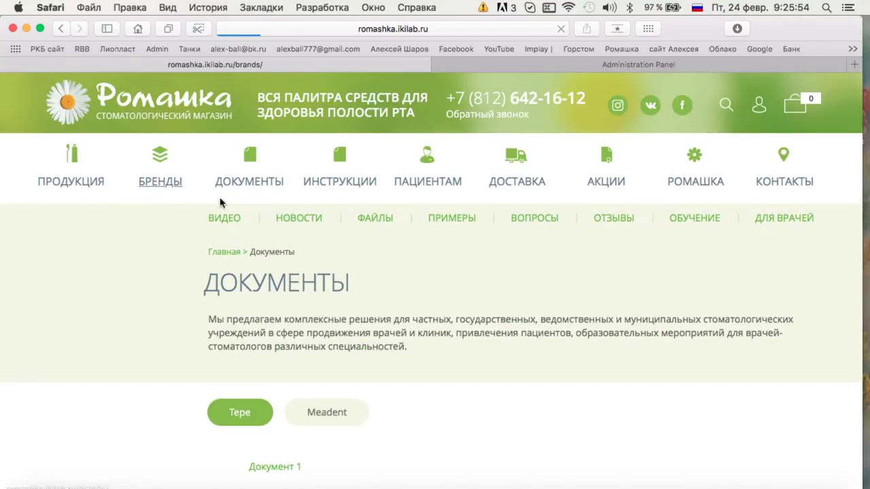
Look through the brand descriptions on the site's "Бренды" page.
{"action": "scroll", "coordinate": [406, 266], "scroll_direction": "down", "scroll_amount": 10}
{"action": "scroll", "coordinate": [407, 266], "scroll_direction": "up", "scroll_amount": 6}
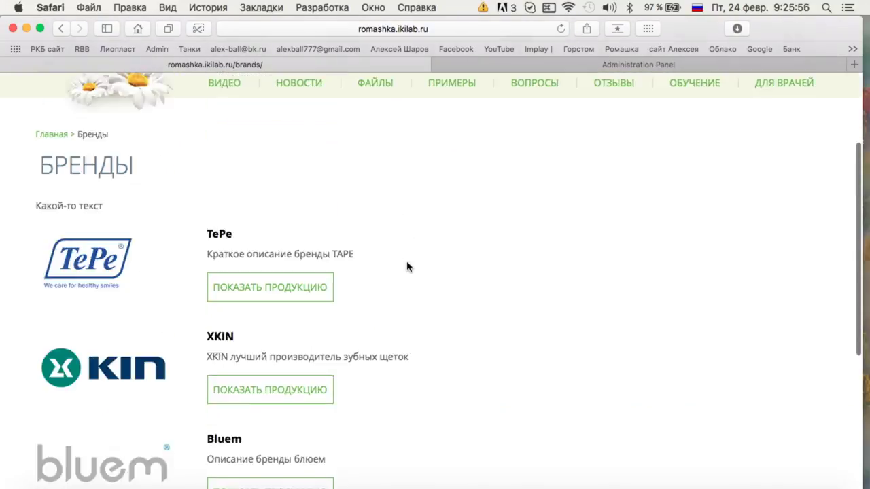
{"action": "scroll", "coordinate": [407, 266], "scroll_direction": "up", "scroll_amount": 5}
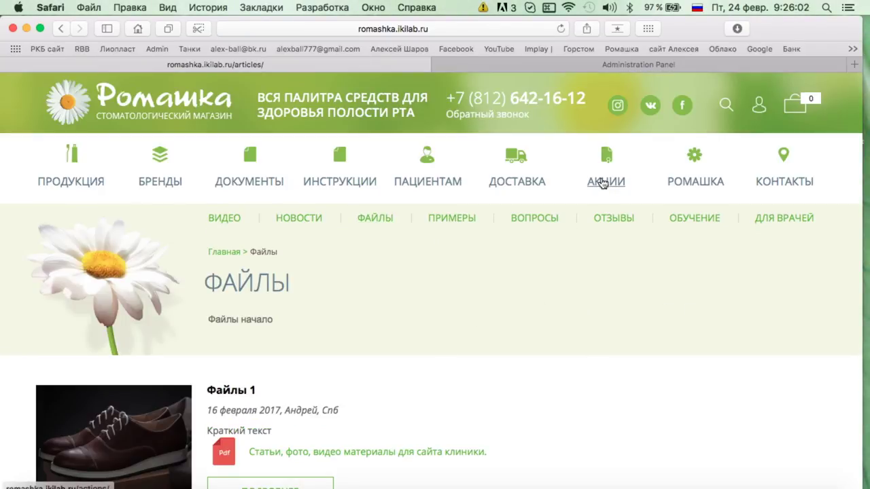
Review the "Акции" page of the site, including its discounted product card and promotional banner.
{"action": "scroll", "coordinate": [509, 206], "scroll_direction": "down", "scroll_amount": 5}
{"action": "scroll", "coordinate": [509, 206], "scroll_direction": "up", "scroll_amount": 2}
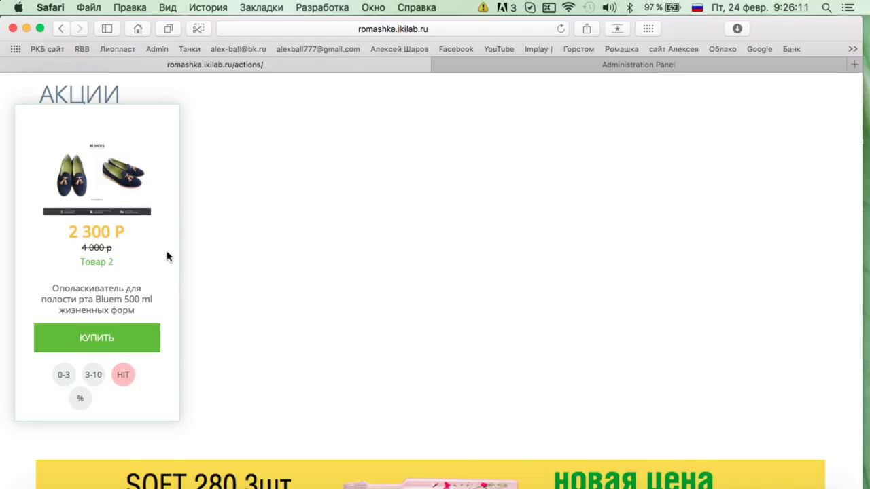
{"action": "scroll", "coordinate": [404, 285], "scroll_direction": "up", "scroll_amount": 5}
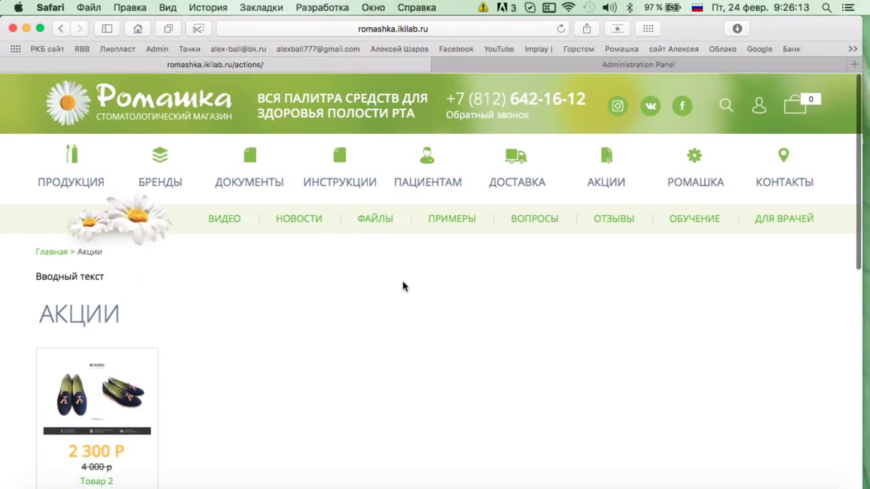
{"action": "scroll", "coordinate": [402, 286], "scroll_direction": "down", "scroll_amount": 5}
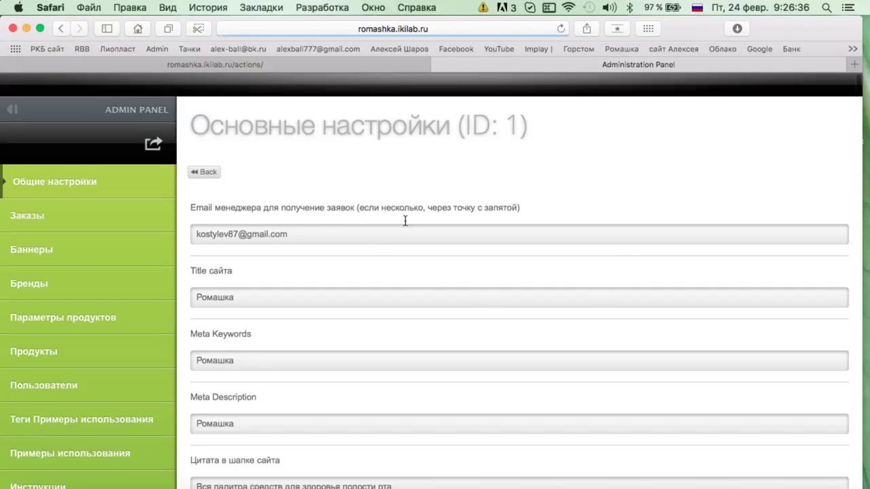
Look through the general settings, from the manager e-mail and meta fields to the contact details, social links and "О нас" text.
{"action": "scroll", "coordinate": [642, 220], "scroll_direction": "down", "scroll_amount": 10}
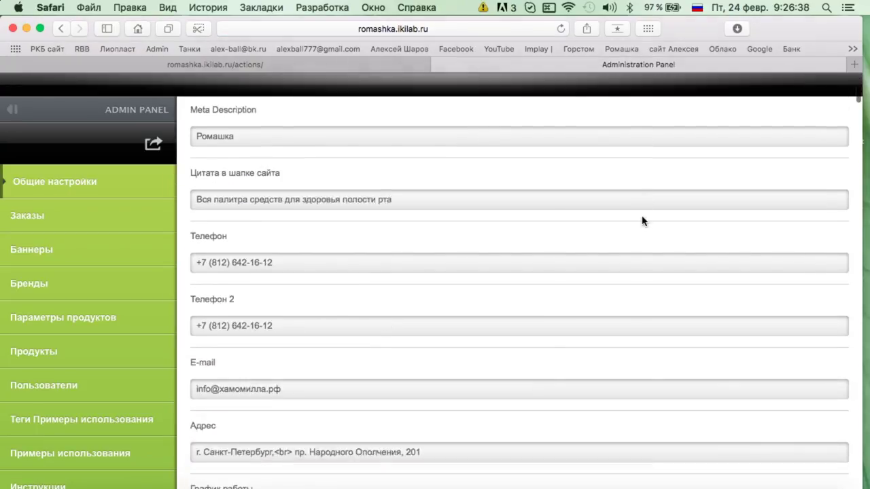
{"action": "scroll", "coordinate": [643, 221], "scroll_direction": "down", "scroll_amount": 5}
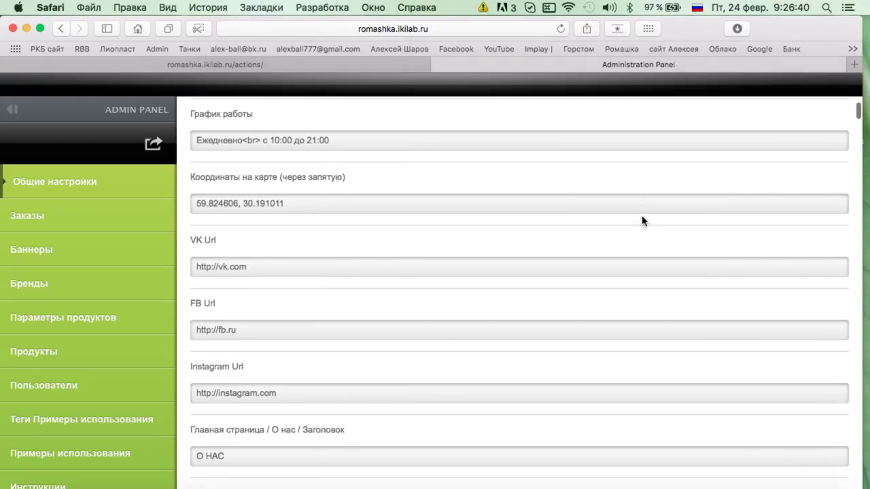
{"action": "scroll", "coordinate": [642, 221], "scroll_direction": "up", "scroll_amount": 2}
{"action": "scroll", "coordinate": [642, 216], "scroll_direction": "up", "scroll_amount": 5}
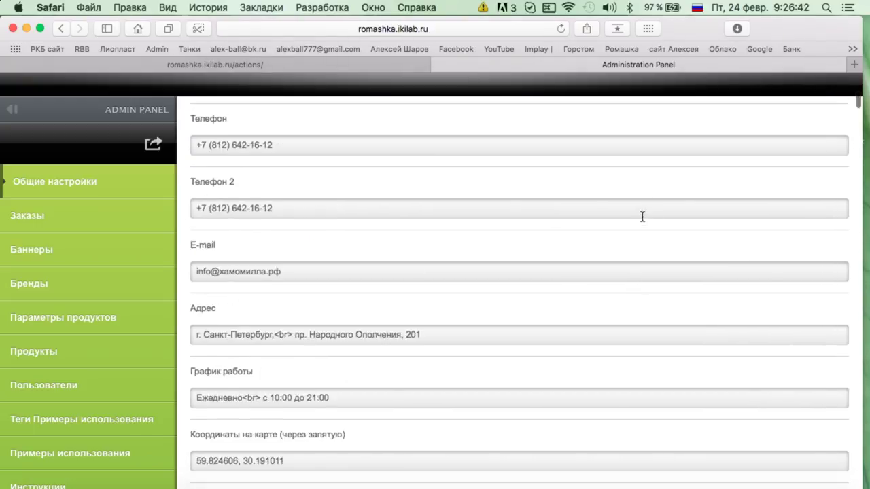
{"action": "scroll", "coordinate": [642, 216], "scroll_direction": "down", "scroll_amount": 4}
{"action": "scroll", "coordinate": [642, 221], "scroll_direction": "down", "scroll_amount": 5}
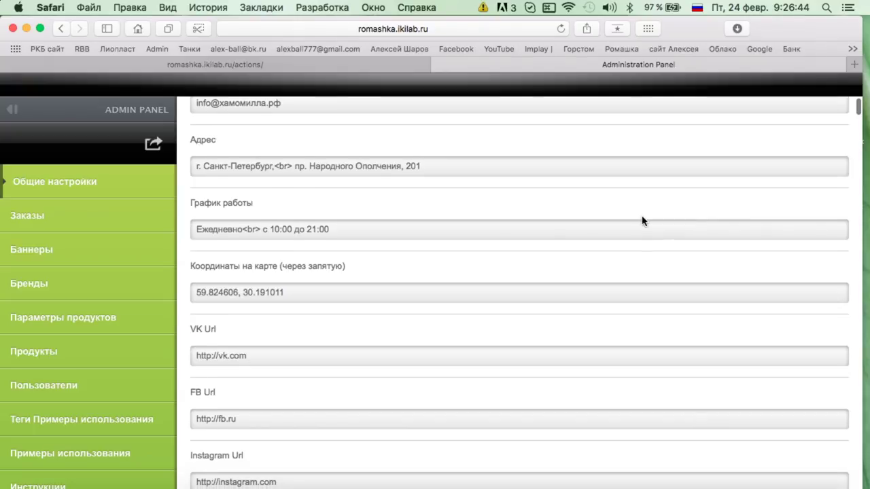
{"action": "scroll", "coordinate": [642, 221], "scroll_direction": "down", "scroll_amount": 5}
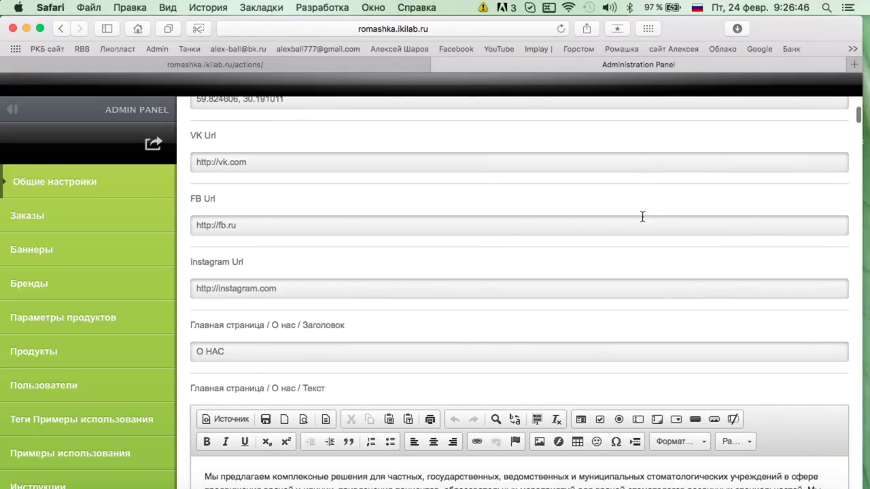
{"action": "scroll", "coordinate": [642, 221], "scroll_direction": "down", "scroll_amount": 1}
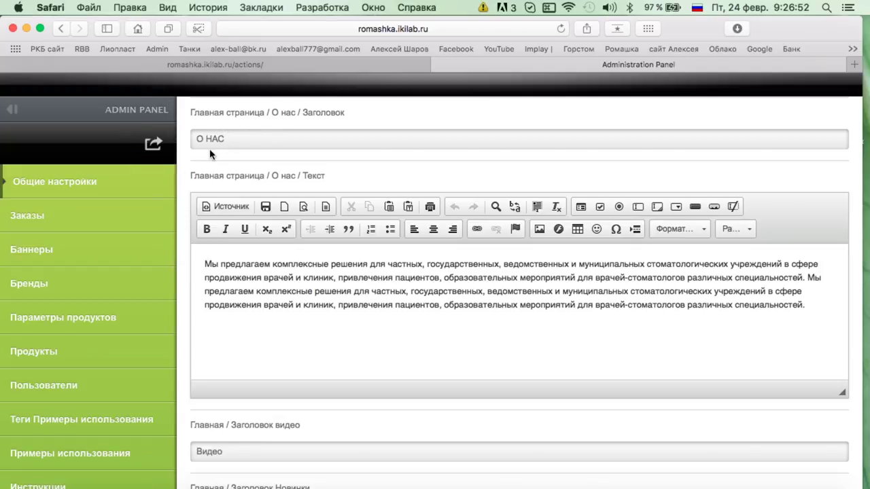
Compare the "О нас" settings with the block on the site's home page and return to the admin panel.
{"action": "left_click", "coordinate": [224, 64]}
{"action": "scroll", "coordinate": [260, 288], "scroll_direction": "up", "scroll_amount": 15}
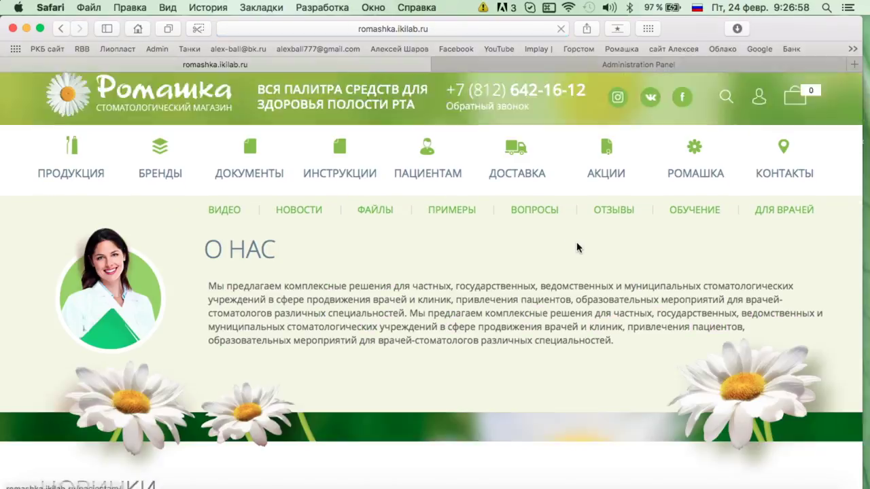
{"action": "scroll", "coordinate": [202, 184], "scroll_direction": "down", "scroll_amount": 2}
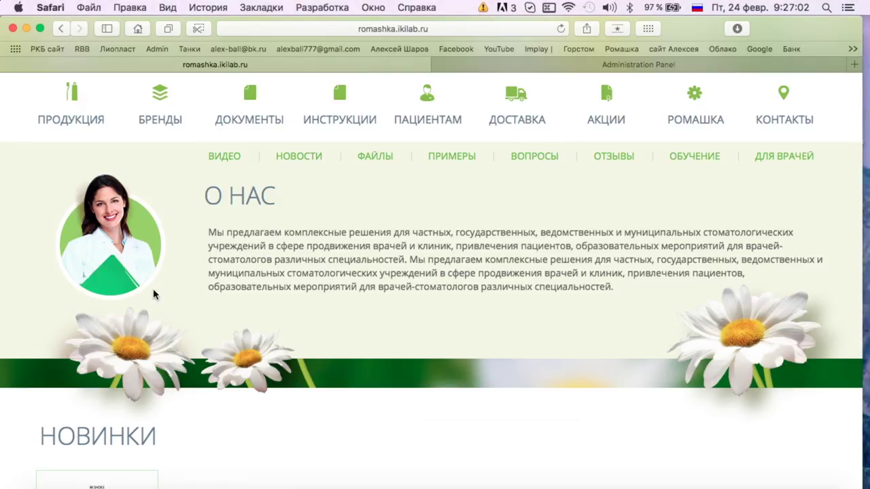
{"action": "left_click", "coordinate": [537, 65]}
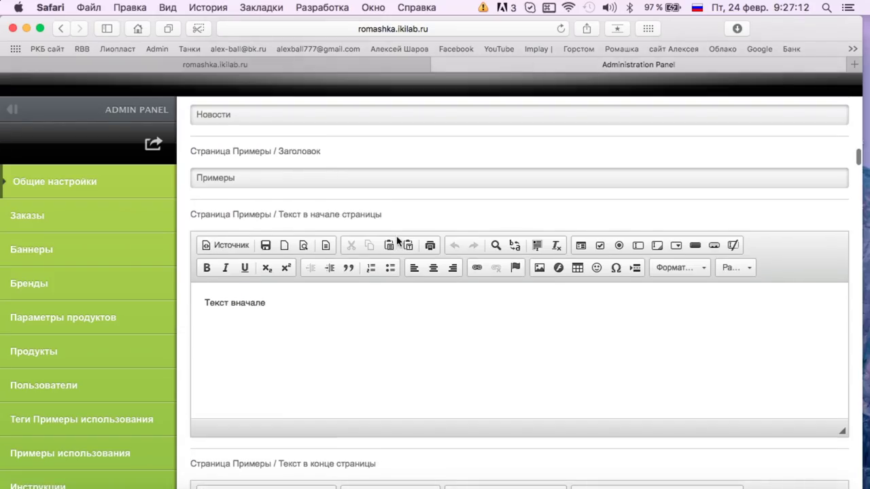
Review the home page section heading fields, such as "Акции", "Бренды", "Вопросы", "Отзывы" and "Новости", in the general settings.
{"action": "scroll", "coordinate": [398, 238], "scroll_direction": "up", "scroll_amount": 6}
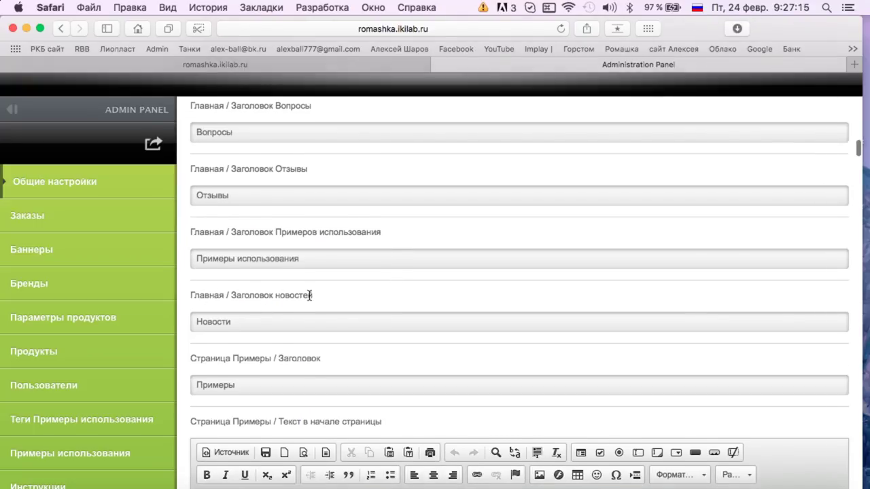
{"action": "scroll", "coordinate": [426, 236], "scroll_direction": "up", "scroll_amount": 3}
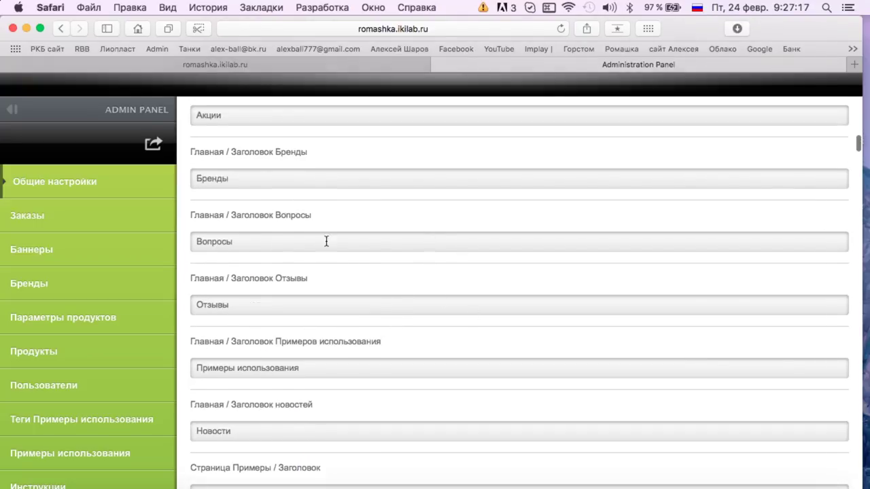
{"action": "scroll", "coordinate": [529, 234], "scroll_direction": "up", "scroll_amount": 8}
{"action": "scroll", "coordinate": [530, 237], "scroll_direction": "down", "scroll_amount": 10}
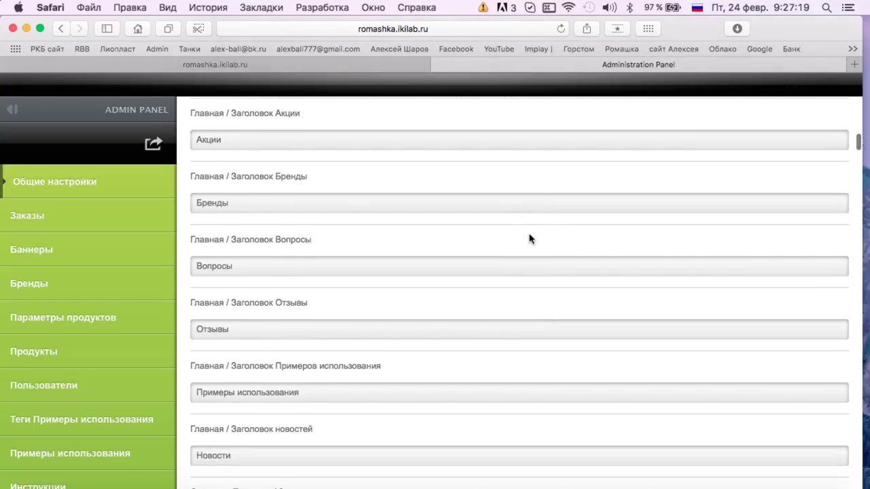
Review the heading, text and meta fields for the "Примеры", "Инструкции" and "Обучение" pages.
{"action": "scroll", "coordinate": [530, 237], "scroll_direction": "down", "scroll_amount": 6}
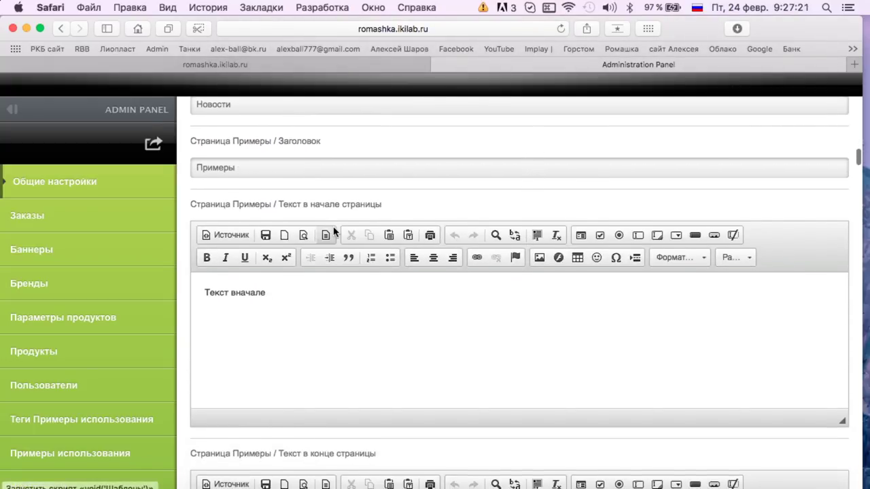
{"action": "scroll", "coordinate": [332, 231], "scroll_direction": "down", "scroll_amount": 3}
{"action": "scroll", "coordinate": [333, 232], "scroll_direction": "down", "scroll_amount": 13}
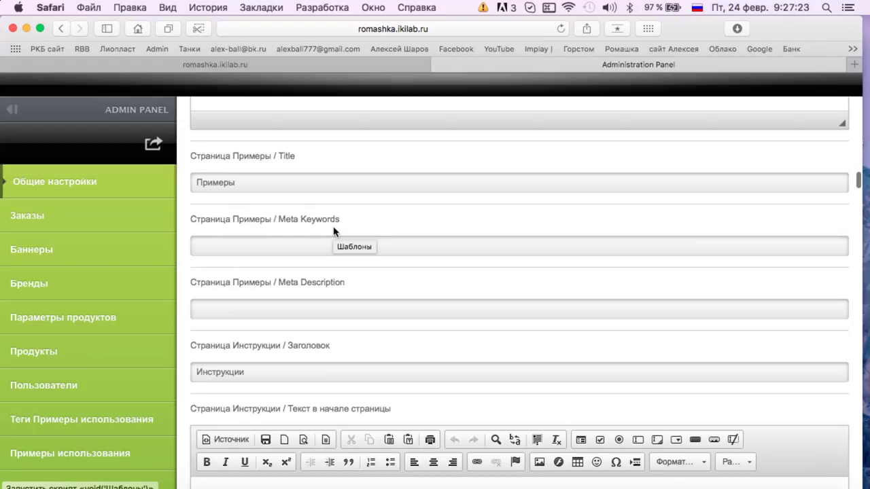
{"action": "scroll", "coordinate": [333, 232], "scroll_direction": "down", "scroll_amount": 15}
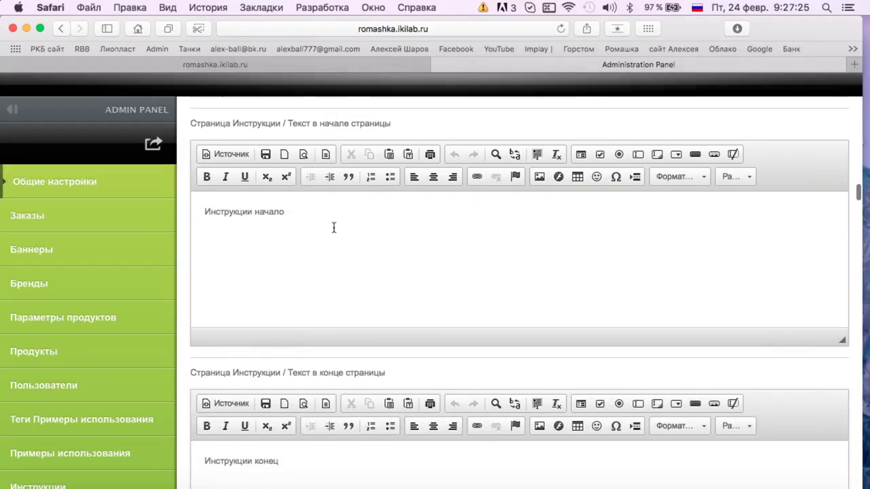
{"action": "scroll", "coordinate": [333, 228], "scroll_direction": "down", "scroll_amount": 5}
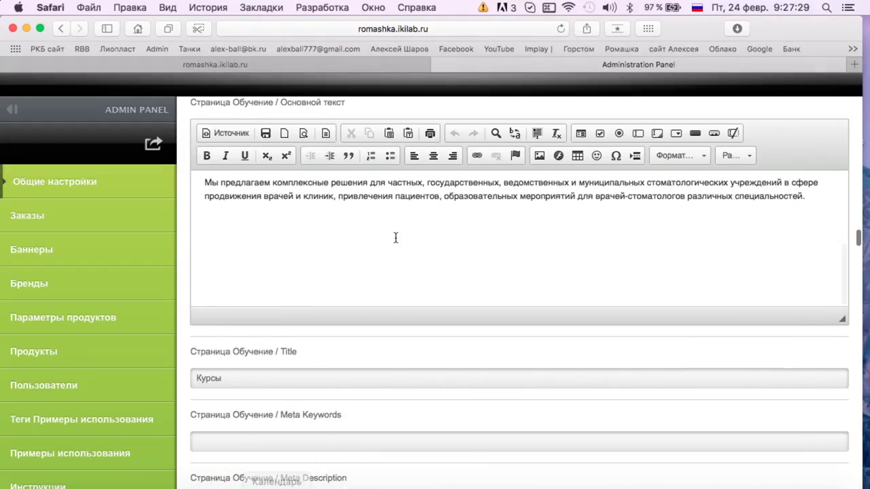
Look through the remaining page settings down to the "Акции" page fields and reduce the page zoom.
{"action": "scroll", "coordinate": [398, 236], "scroll_direction": "down", "scroll_amount": 20}
{"action": "scroll", "coordinate": [398, 240], "scroll_direction": "down", "scroll_amount": 20}
{"action": "scroll", "coordinate": [399, 240], "scroll_direction": "down", "scroll_amount": 20}
{"action": "scroll", "coordinate": [398, 240], "scroll_direction": "down", "scroll_amount": 20}
{"action": "key", "text": "super+minus"}
{"action": "key", "text": "super+minus"}
{"action": "key", "text": "super+minus"}
{"action": "key", "text": "super+minus"}
{"action": "key", "text": "super+minus"}
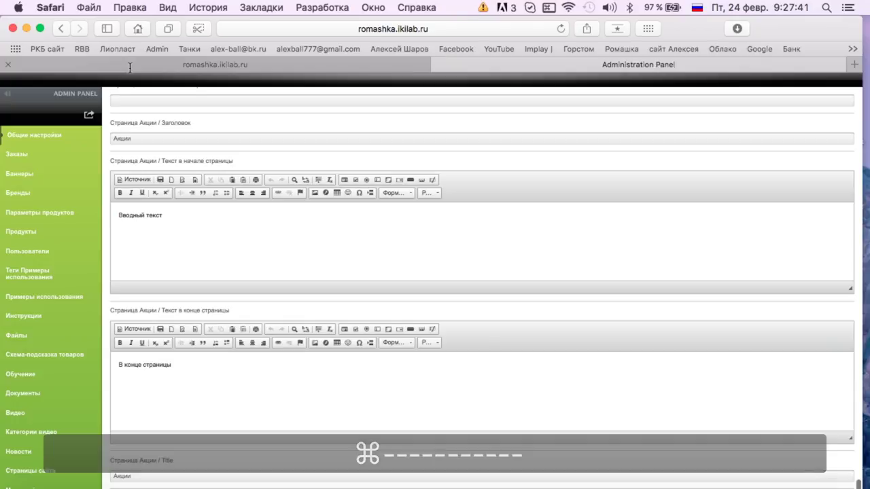
Skim the general settings again from the beginning and view the order list in the "Заказы" section.
{"action": "scroll", "coordinate": [485, 356], "scroll_direction": "up", "scroll_amount": 5}
{"action": "scroll", "coordinate": [410, 317], "scroll_direction": "up", "scroll_amount": 15}
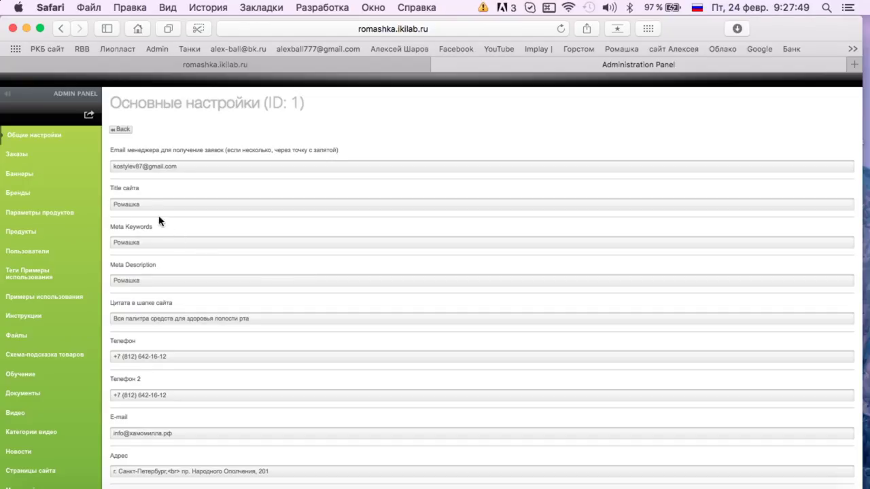
{"action": "scroll", "coordinate": [506, 156], "scroll_direction": "down", "scroll_amount": 20}
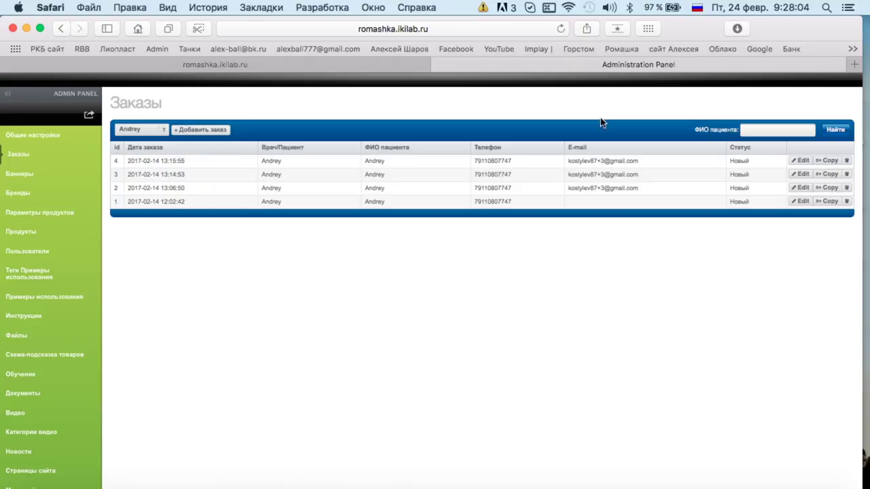
View the "Баннеры", "Бренды", "Параметры продуктов", "Продукты" and "Пользователи" sections of the admin panel in turn.
{"action": "left_click", "coordinate": [12, 178]}
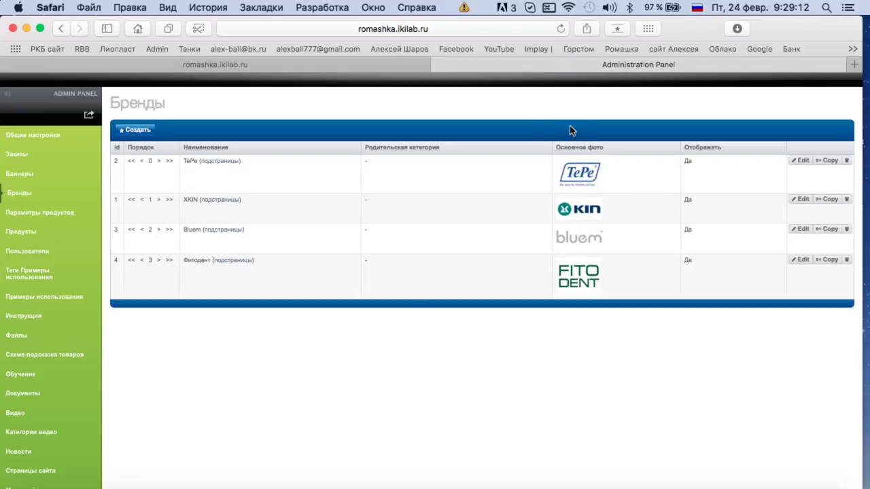
{"action": "left_click", "coordinate": [33, 213]}
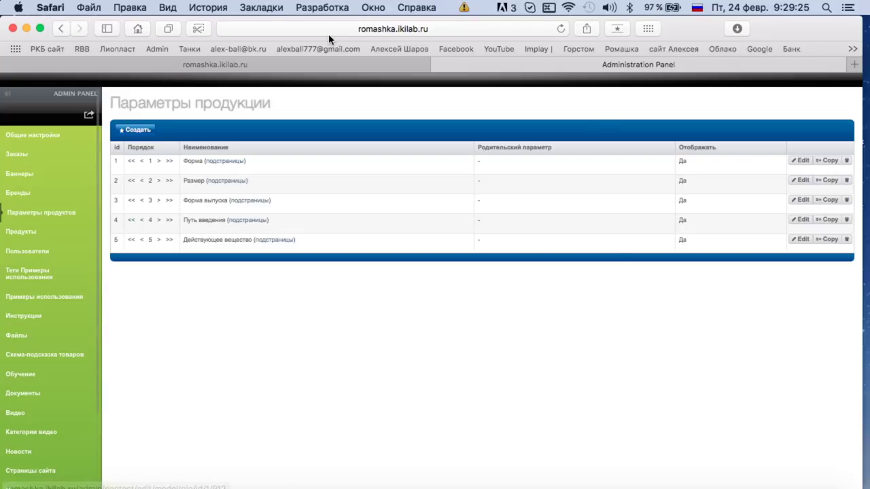
{"action": "left_click", "coordinate": [24, 233]}
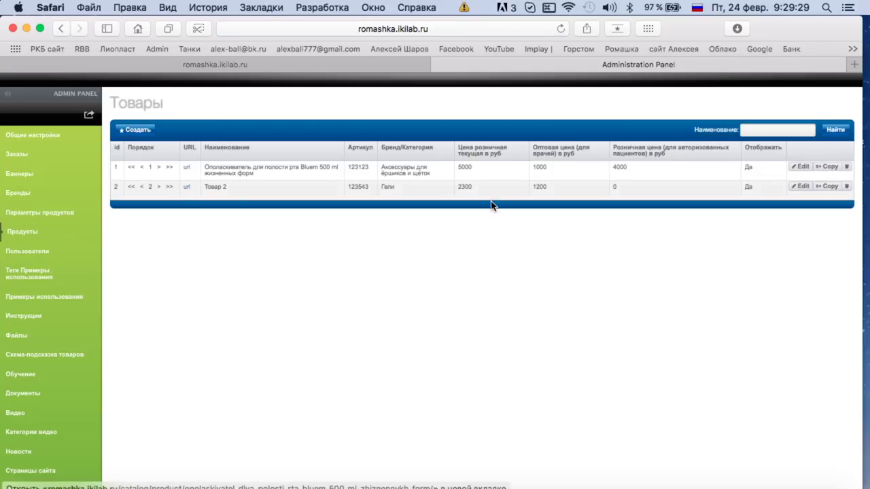
{"action": "left_click", "coordinate": [32, 251]}
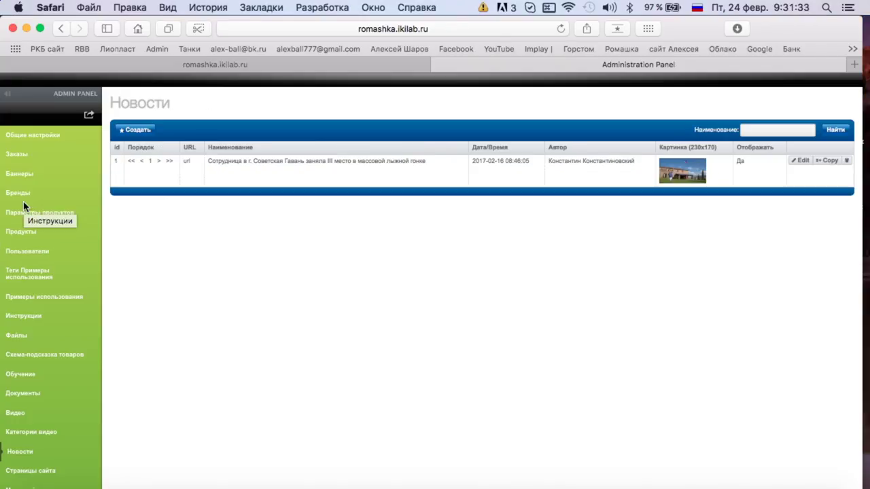
View the "Страницы сайта", "Меню сайта" and "Вопросы/Ответы" sections of the admin panel in turn.
{"action": "scroll", "coordinate": [23, 202], "scroll_direction": "down", "scroll_amount": 3}
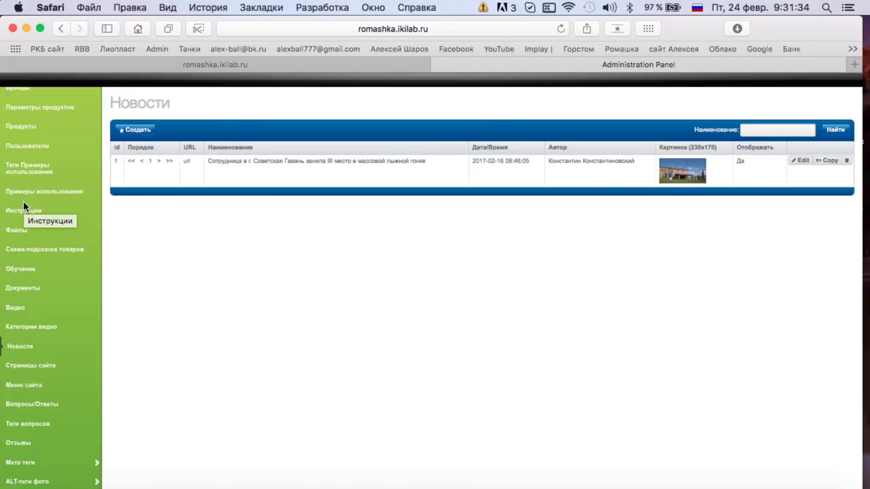
{"action": "left_click", "coordinate": [29, 373]}
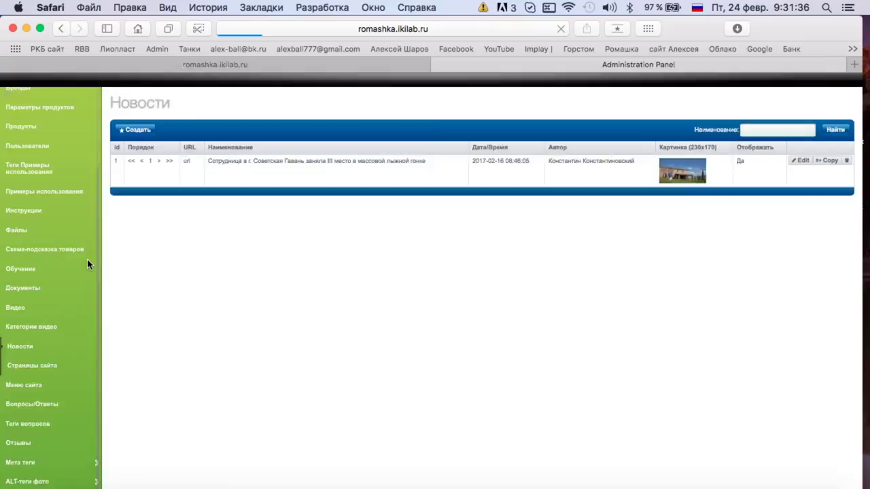
{"action": "left_click", "coordinate": [20, 384]}
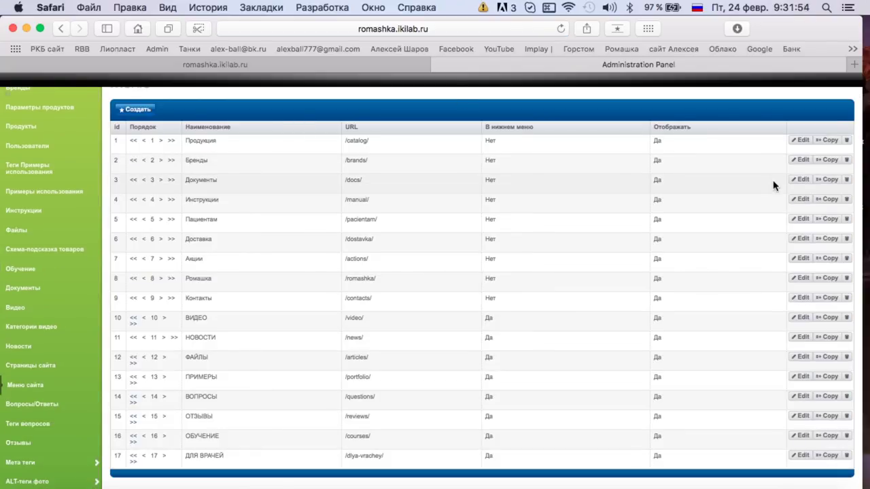
{"action": "left_click", "coordinate": [27, 406]}
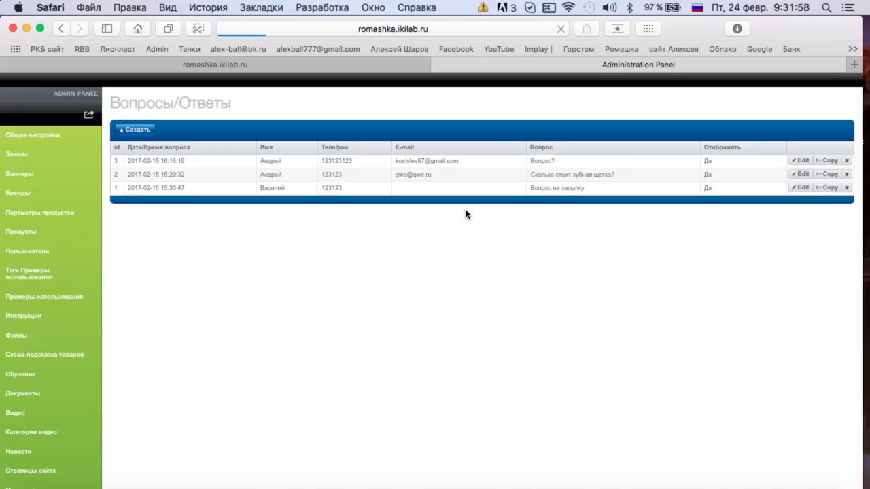
View the "Теги вопросов" list and open the "Отзывы" section.
{"action": "scroll", "coordinate": [17, 366], "scroll_direction": "down", "scroll_amount": 5}
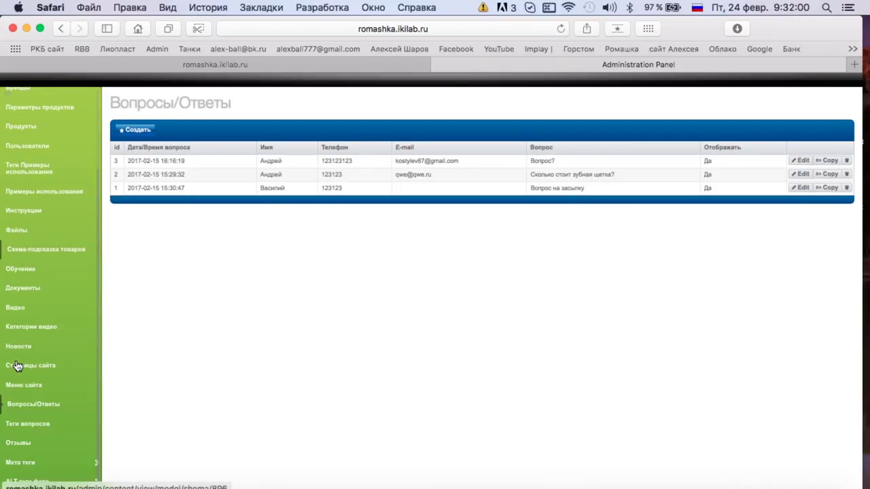
{"action": "left_click", "coordinate": [34, 427]}
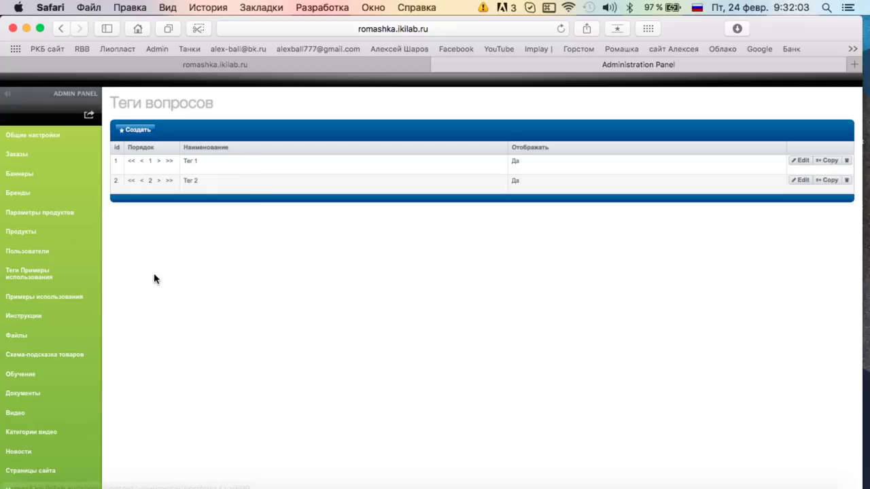
{"action": "scroll", "coordinate": [43, 428], "scroll_direction": "down", "scroll_amount": 4}
{"action": "left_click", "coordinate": [22, 442]}
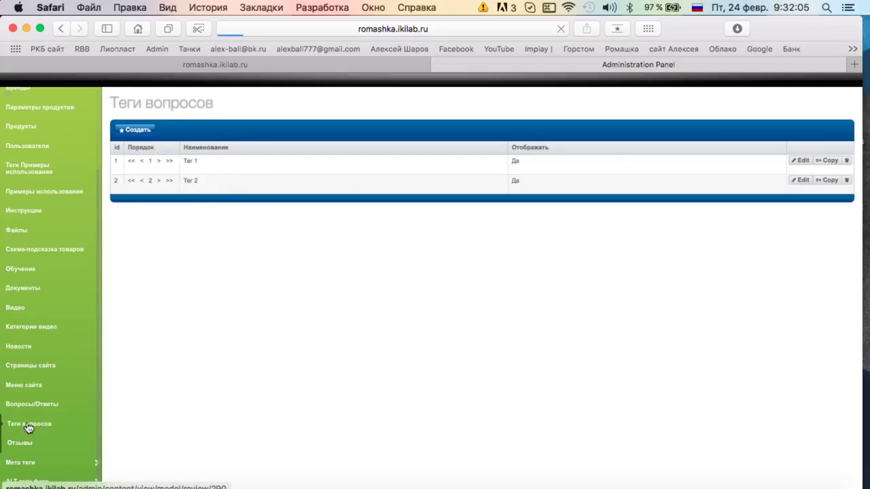